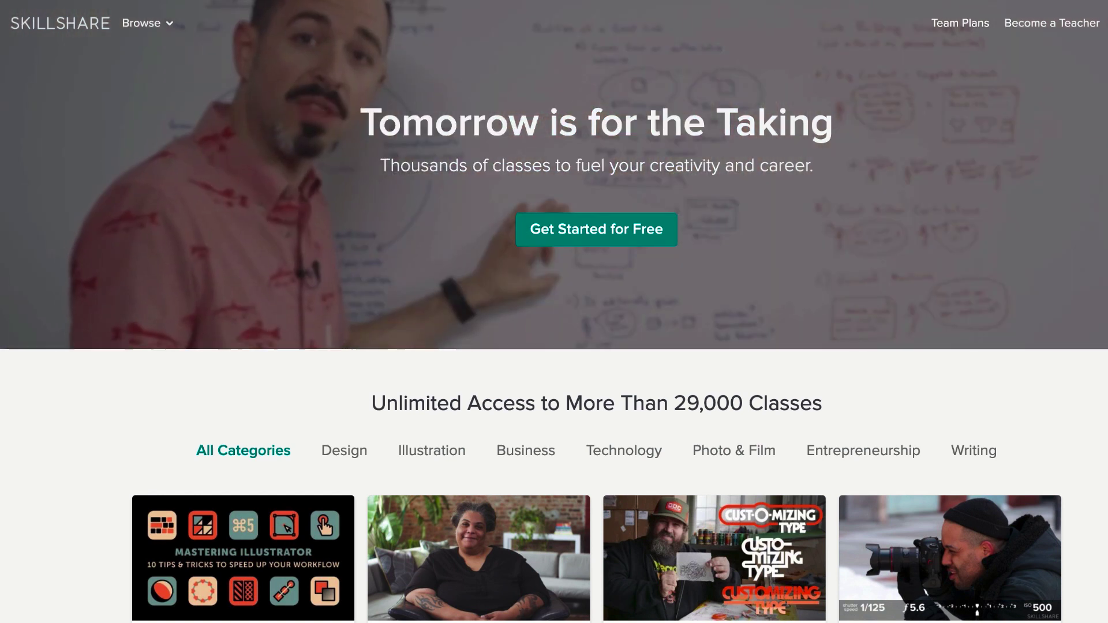
scroll(554, 312, down, 3)
scroll(554, 311, down, 4)
scroll(554, 313, up, 2)
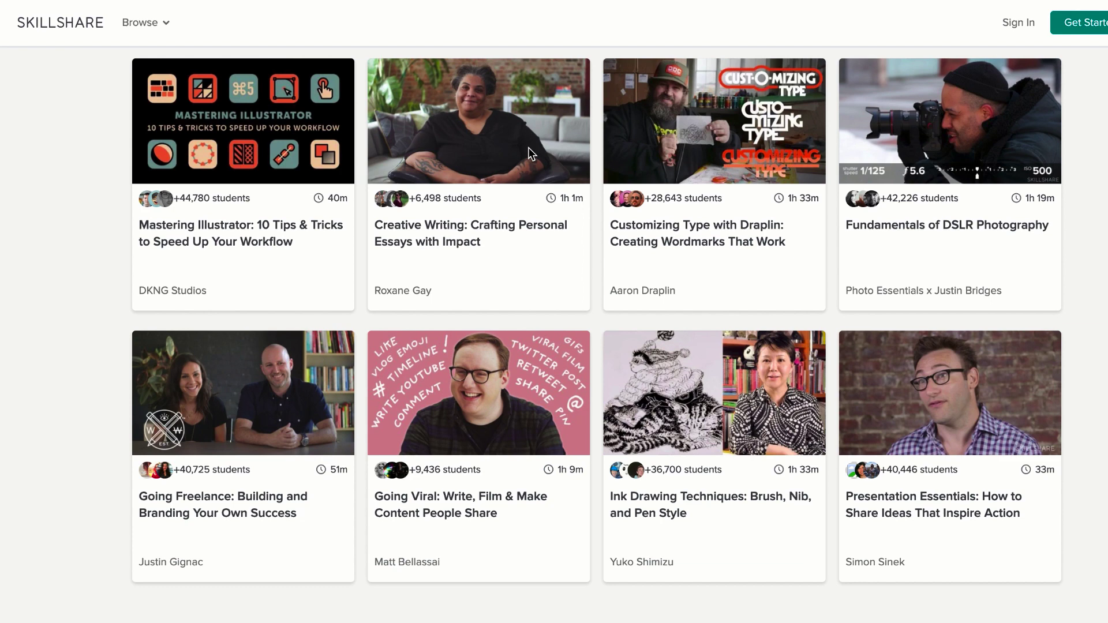
Open the Skillshare class 'Creative Writing: Crafting Personal Essays with Impact'
click(469, 130)
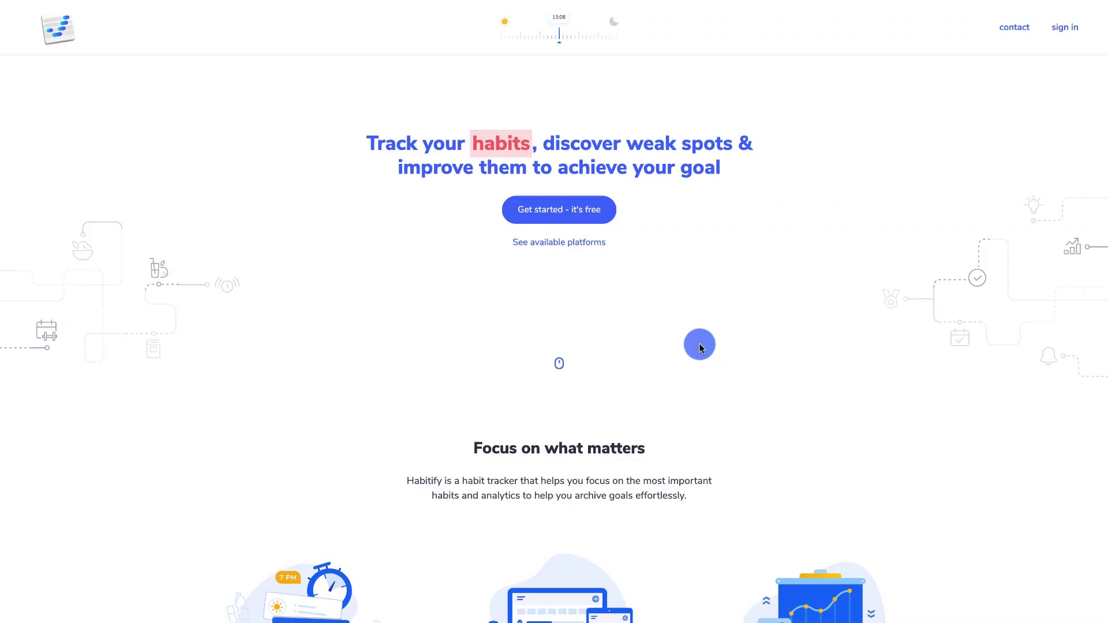
scroll(700, 347, down, 3)
scroll(700, 347, down, 1)
scroll(700, 346, down, 3)
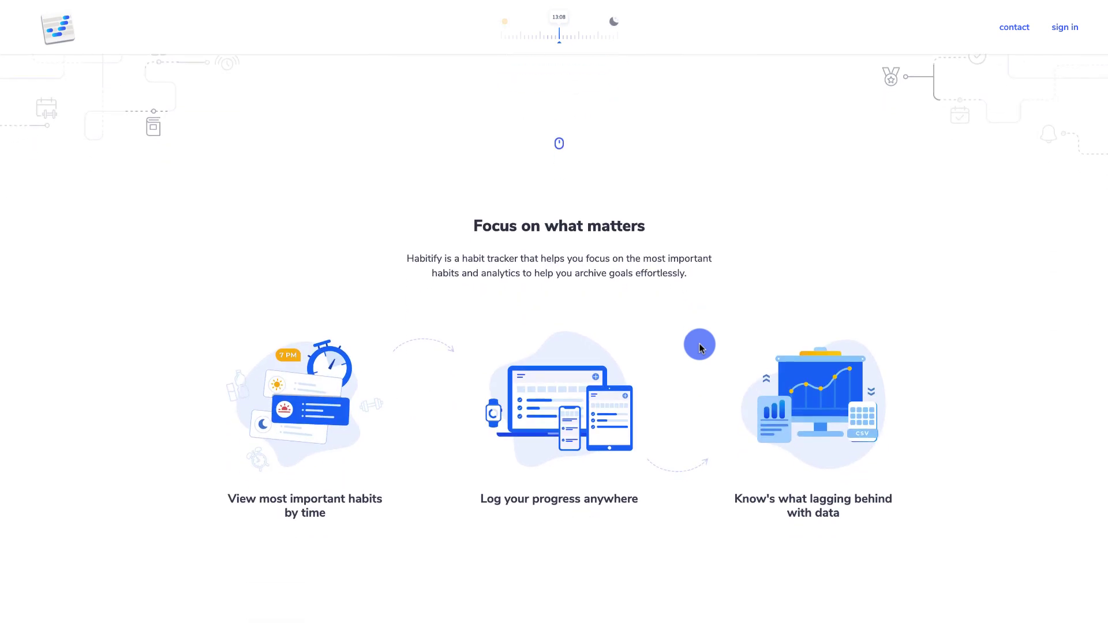
scroll(700, 347, down, 4)
scroll(699, 347, down, 3)
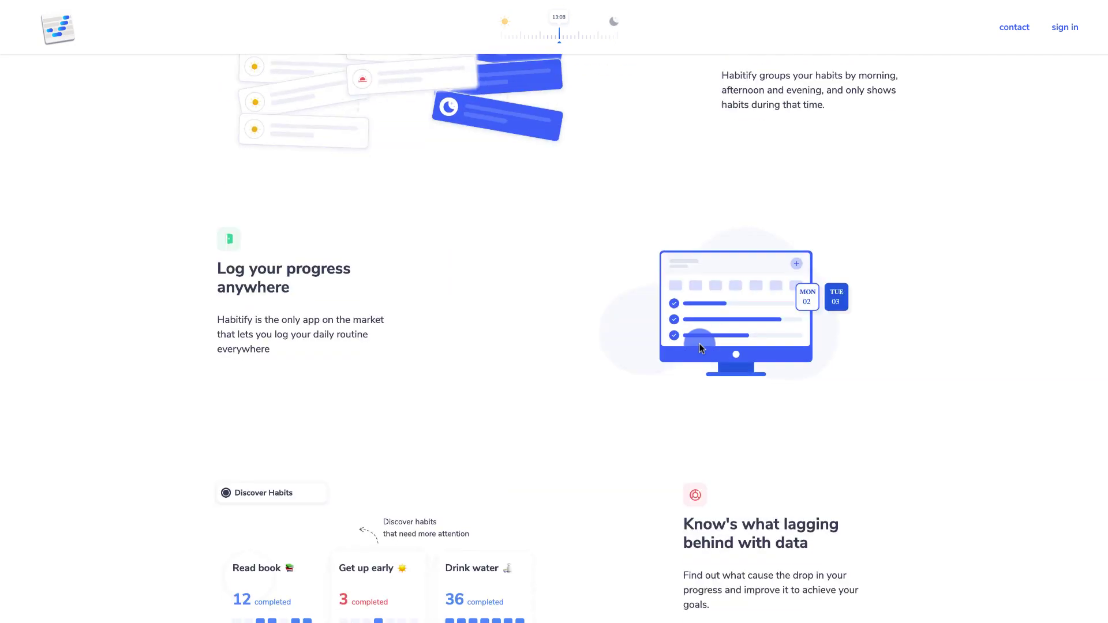
scroll(699, 346, down, 2)
scroll(699, 347, down, 1)
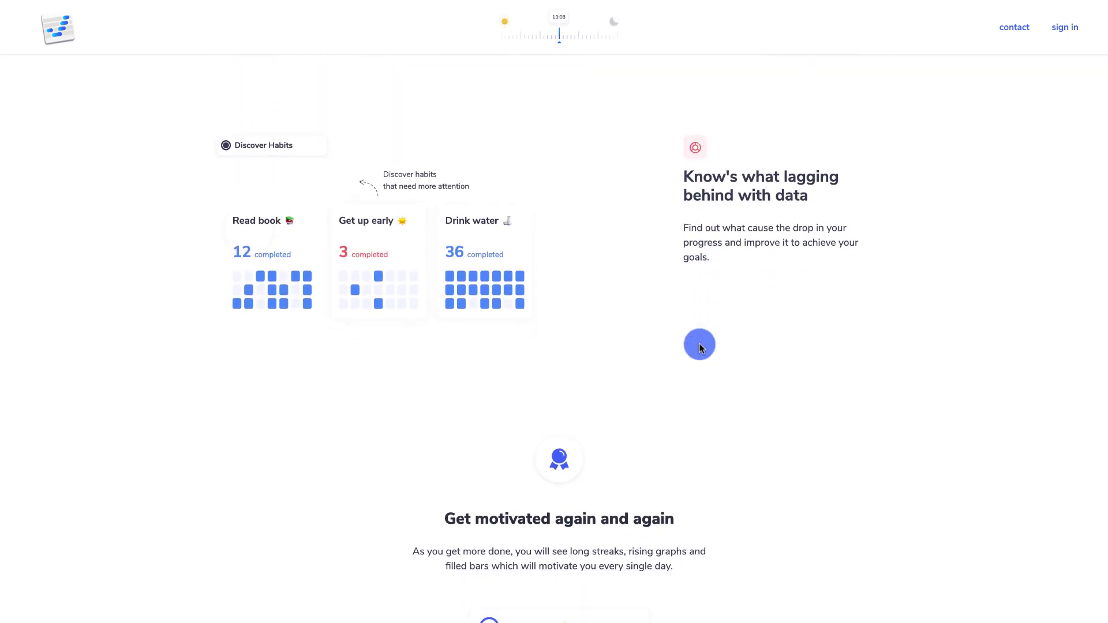
scroll(699, 347, down, 5)
scroll(700, 347, down, 1)
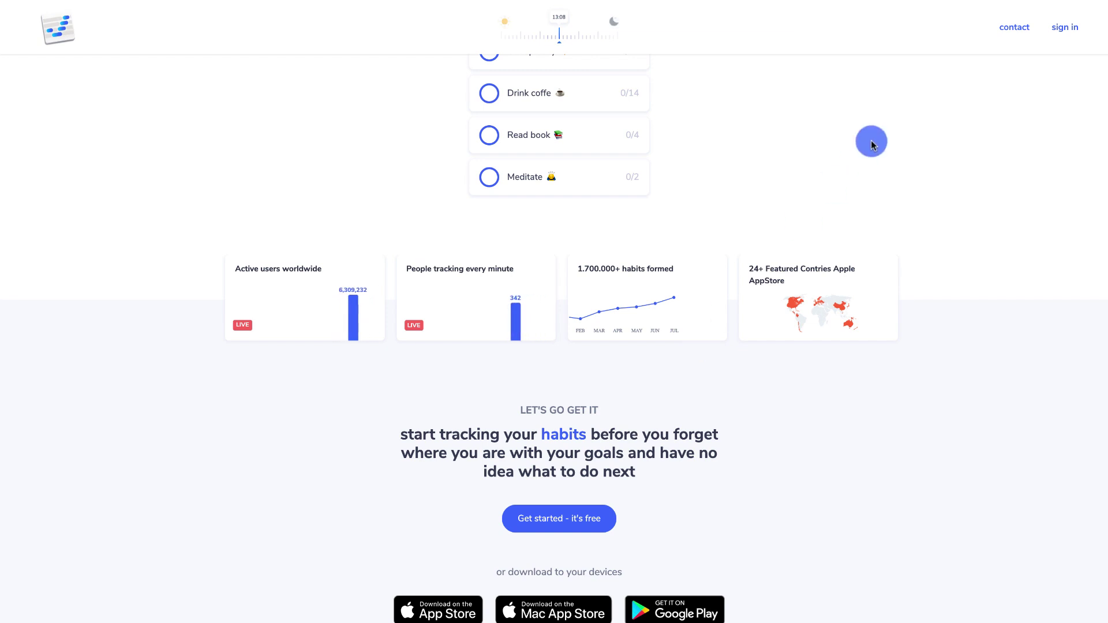
Sign in from the Habitify landing page to reach today's seven-habit list
click(1056, 34)
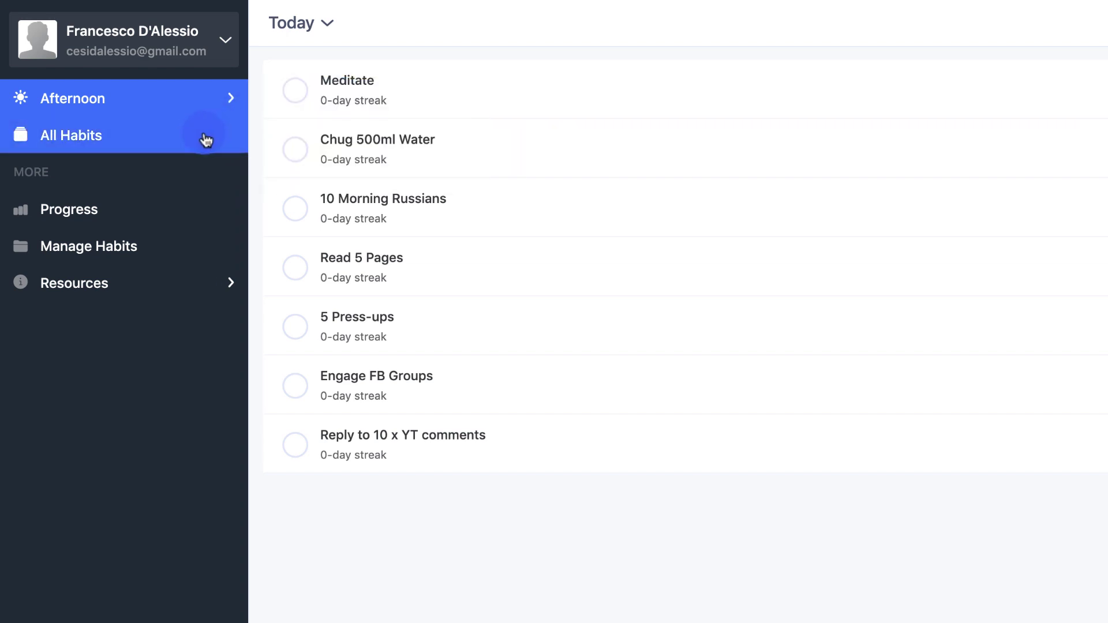
click(205, 142)
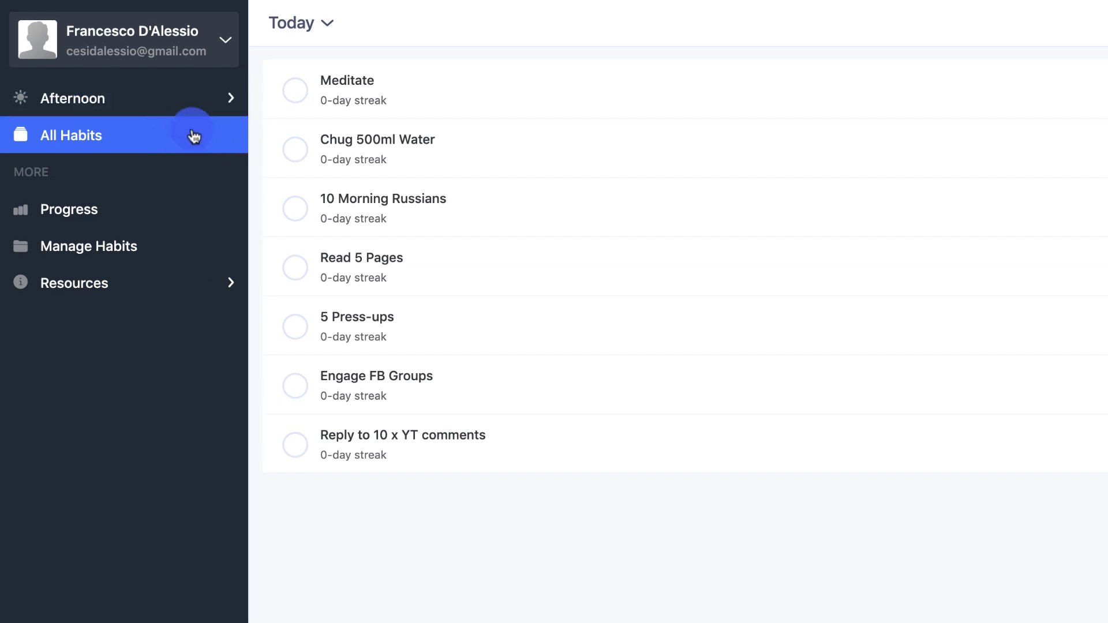
click(217, 101)
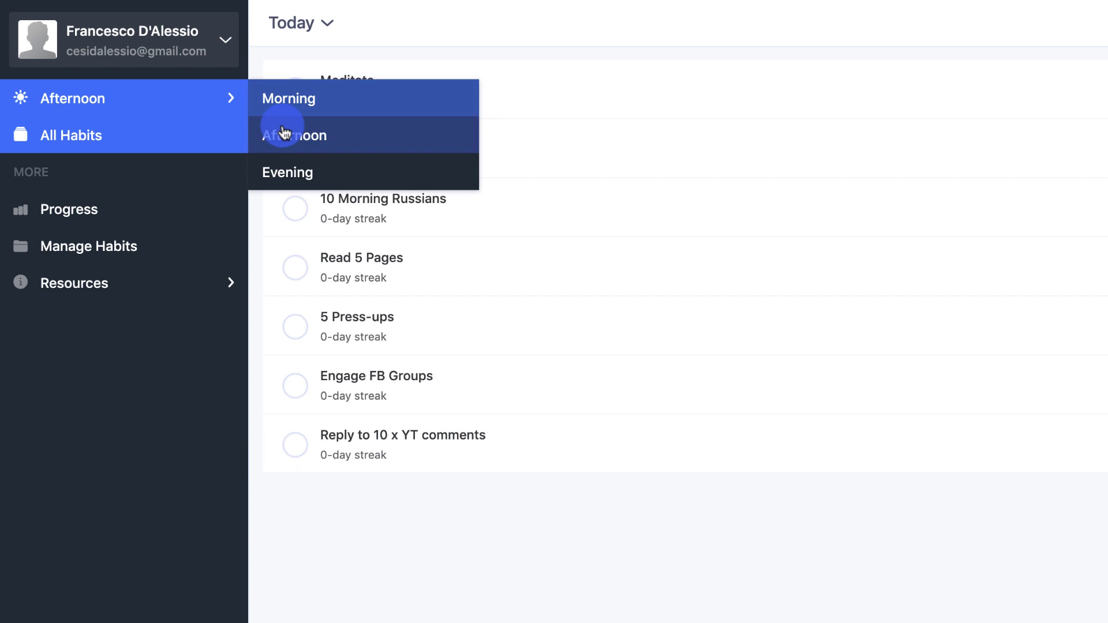
click(301, 140)
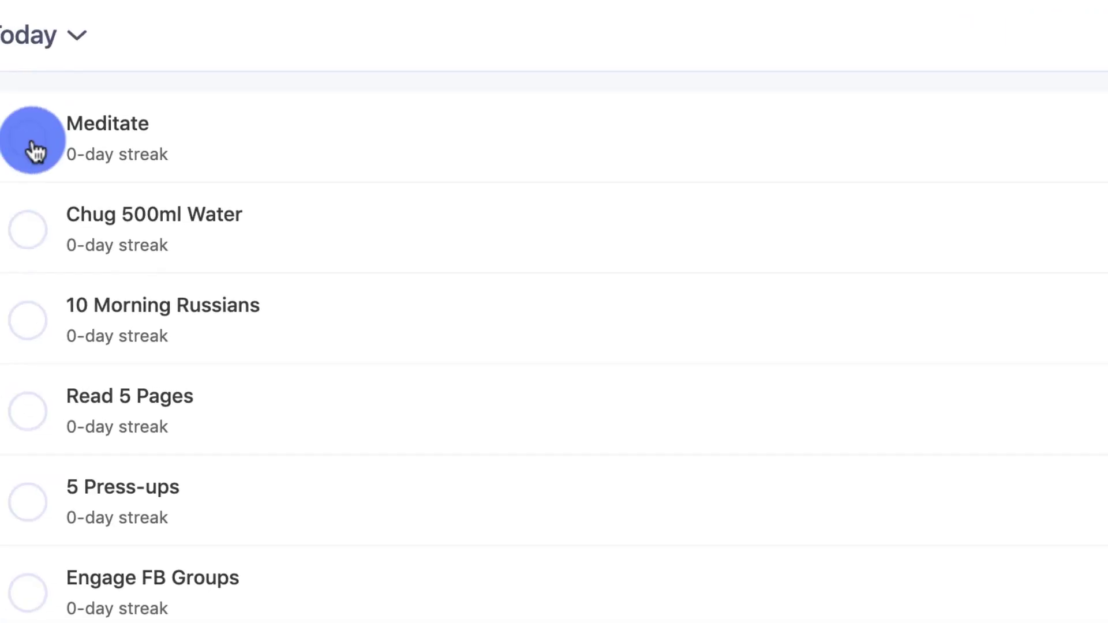
Mark Meditate and Chug 500ml Water done; skip 10 Morning Russians and Read 5 Pages
click(33, 143)
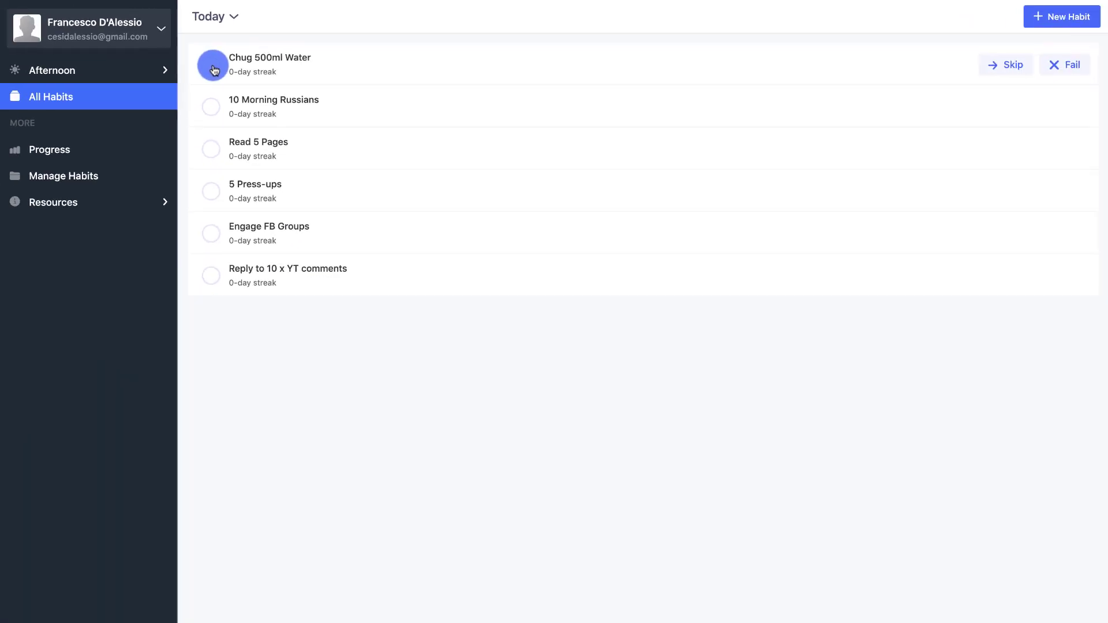
click(212, 65)
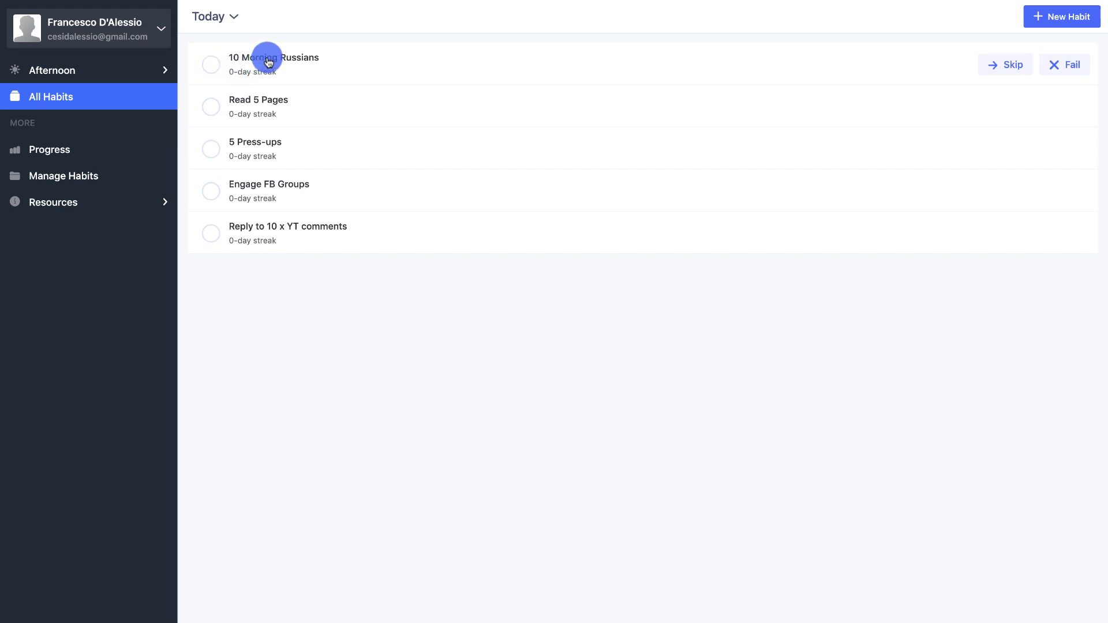
click(1007, 66)
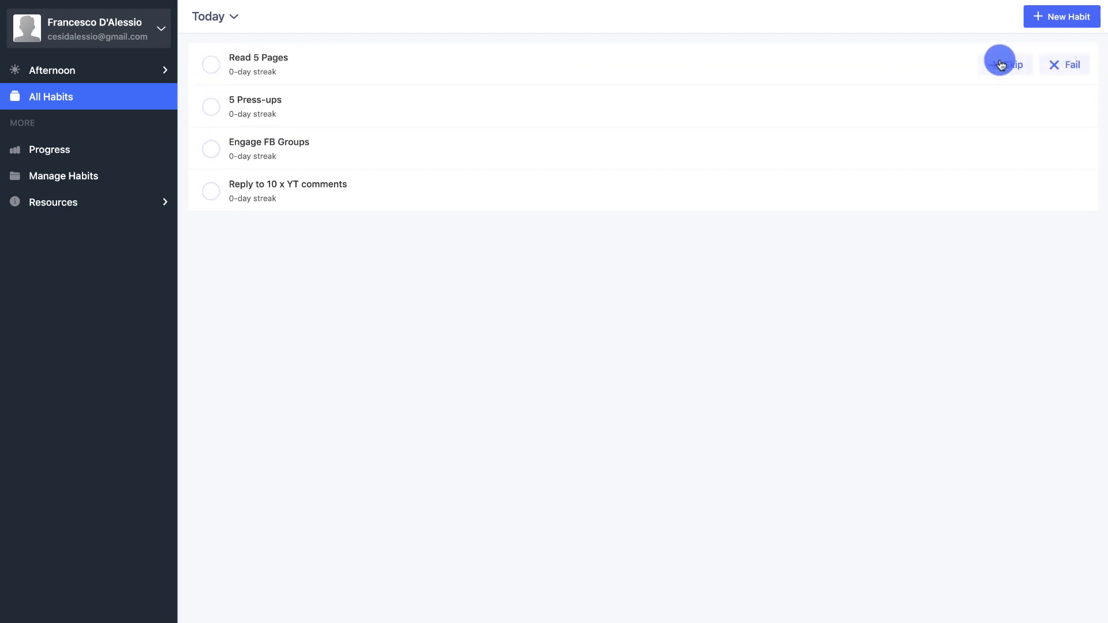
click(1006, 65)
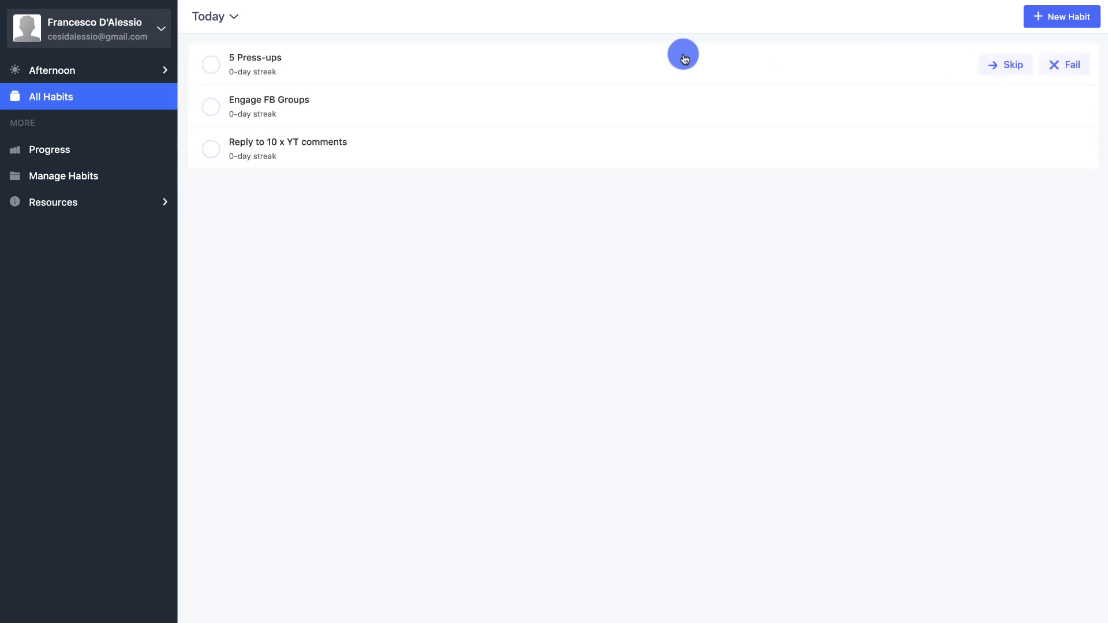
Clear 5 Press-ups and fail Engage FB Groups and Reply to 10 x YT comments
click(211, 65)
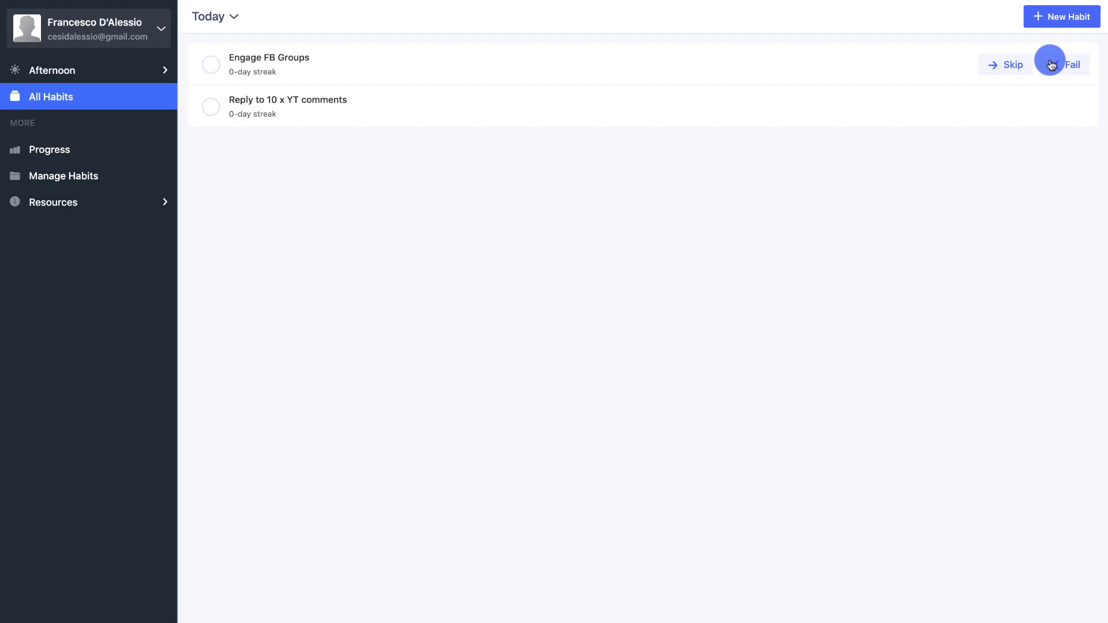
click(1019, 65)
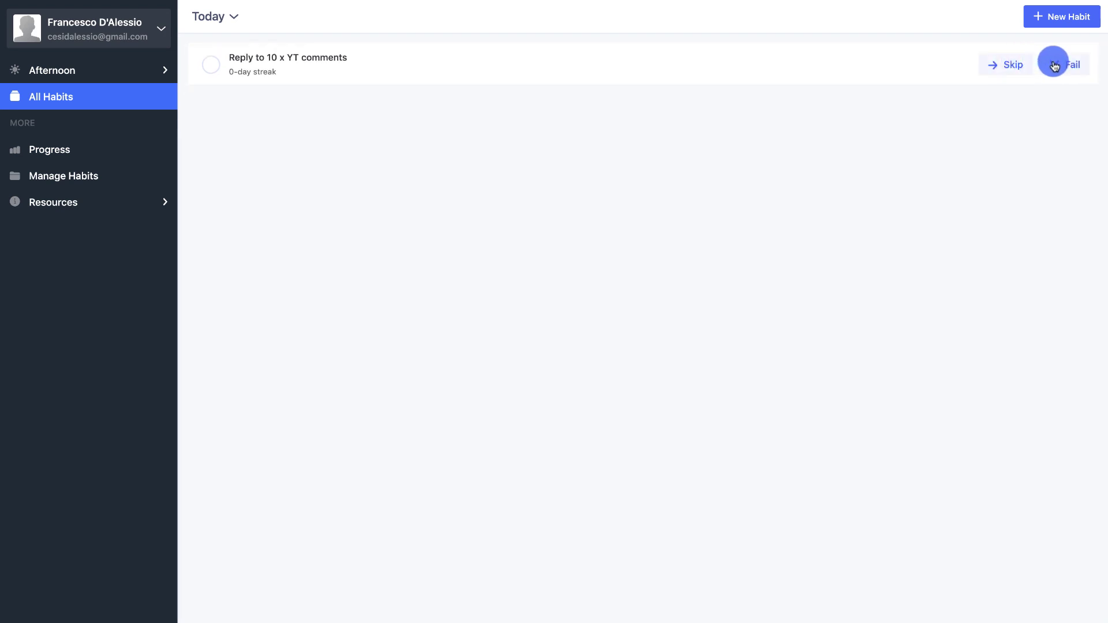
click(1054, 66)
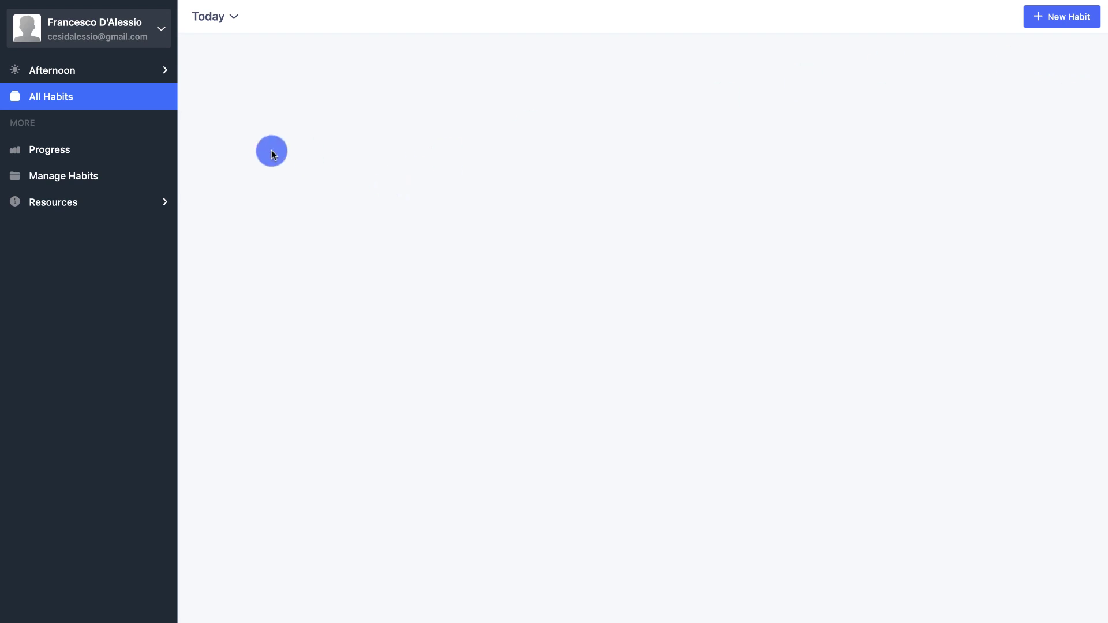
click(132, 82)
Start a new habit and review its repeat options, including custom weekdays
click(1078, 17)
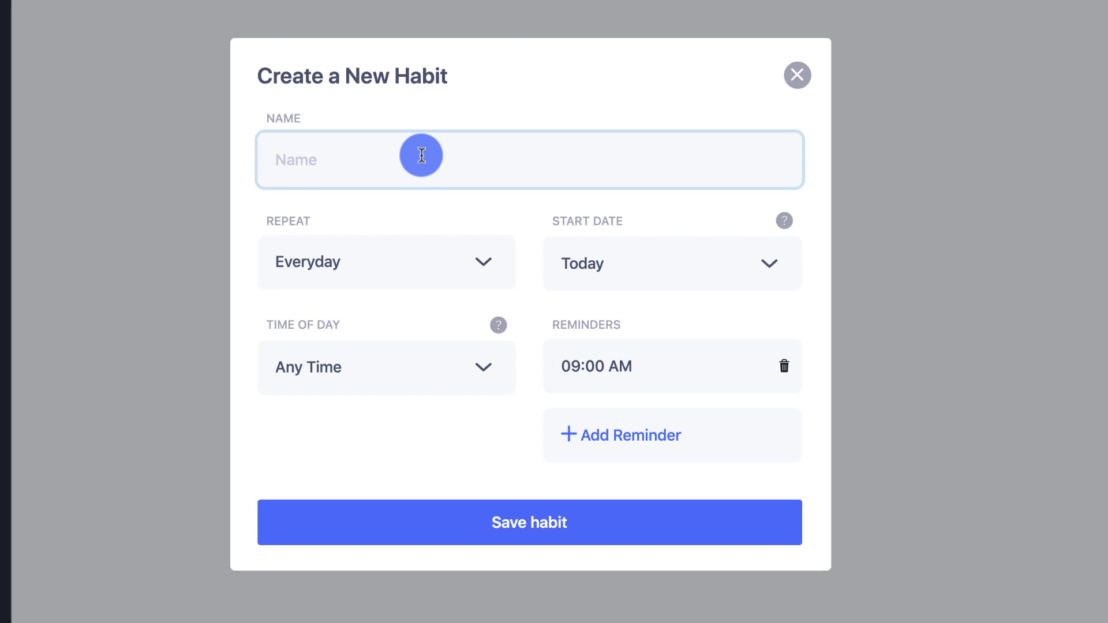
text(Journal)
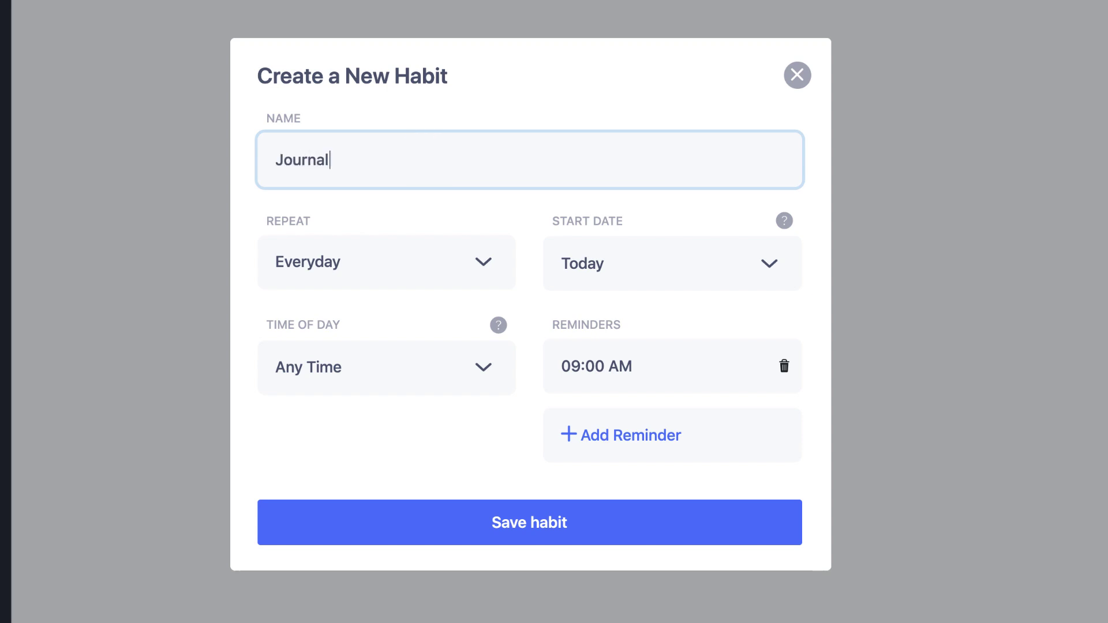
click(494, 259)
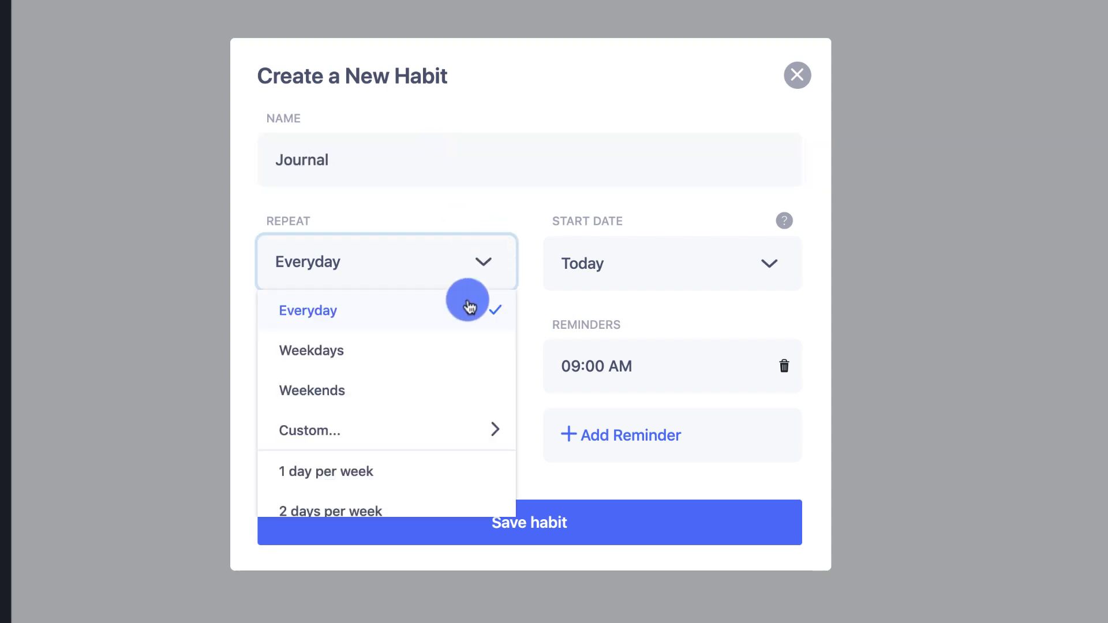
scroll(437, 424, down, 4)
scroll(437, 425, down, 2)
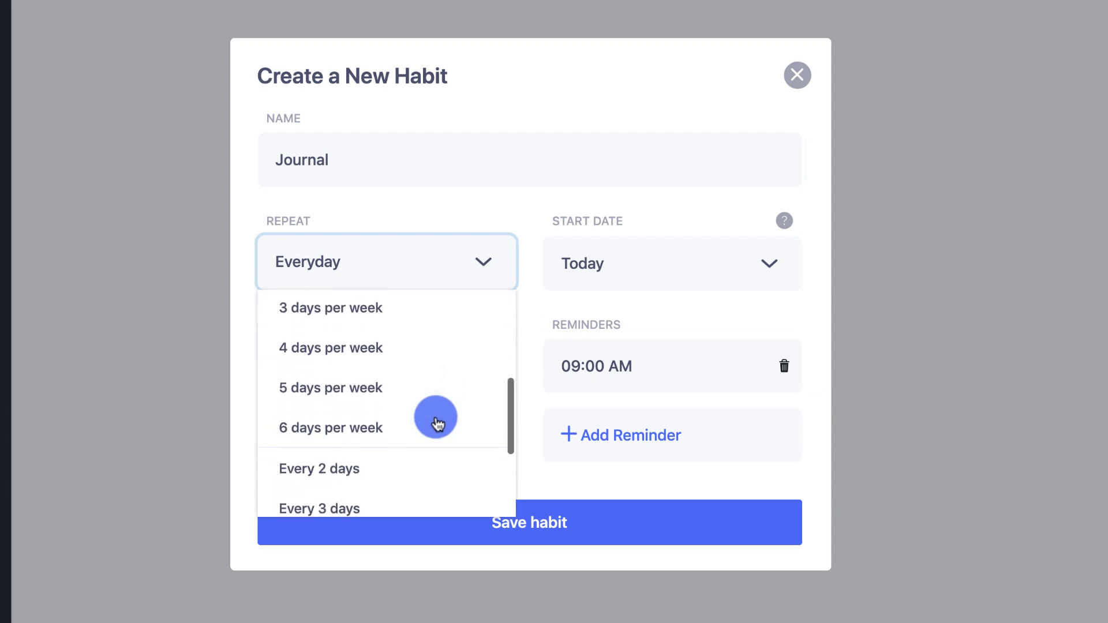
scroll(437, 424, up, 3)
scroll(437, 424, down, 5)
scroll(437, 424, up, 5)
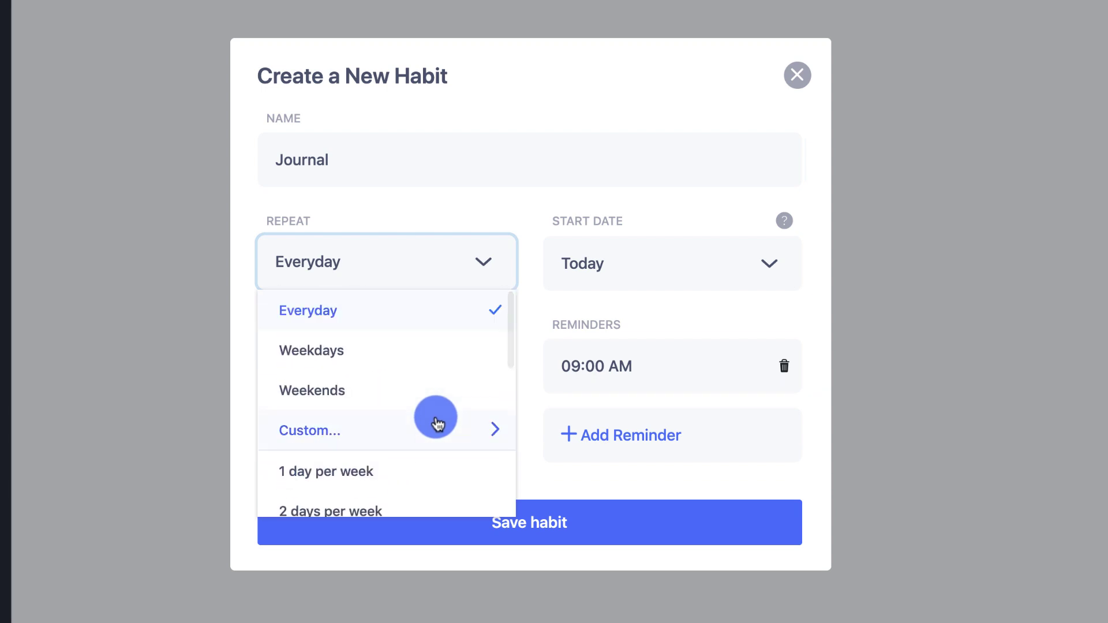
scroll(436, 424, down, 5)
scroll(411, 363, up, 5)
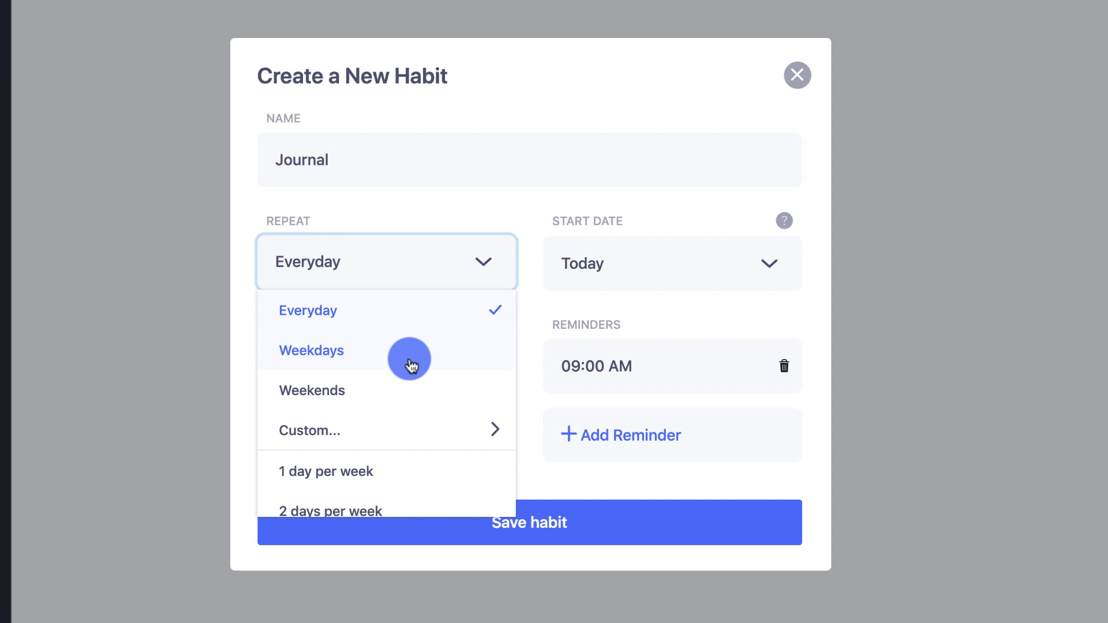
click(477, 433)
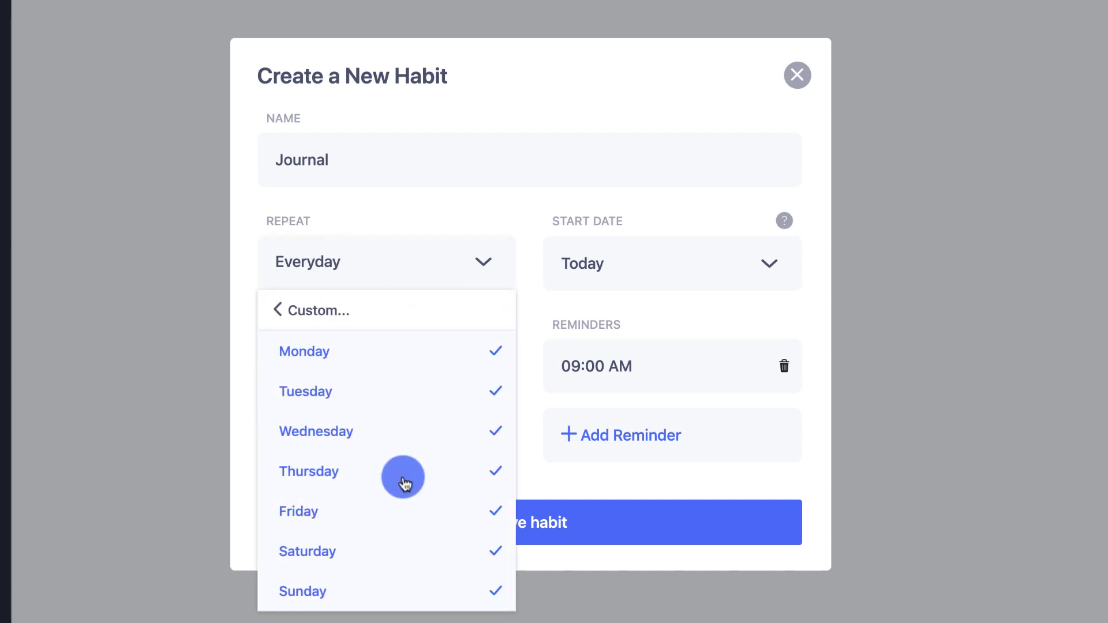
click(312, 309)
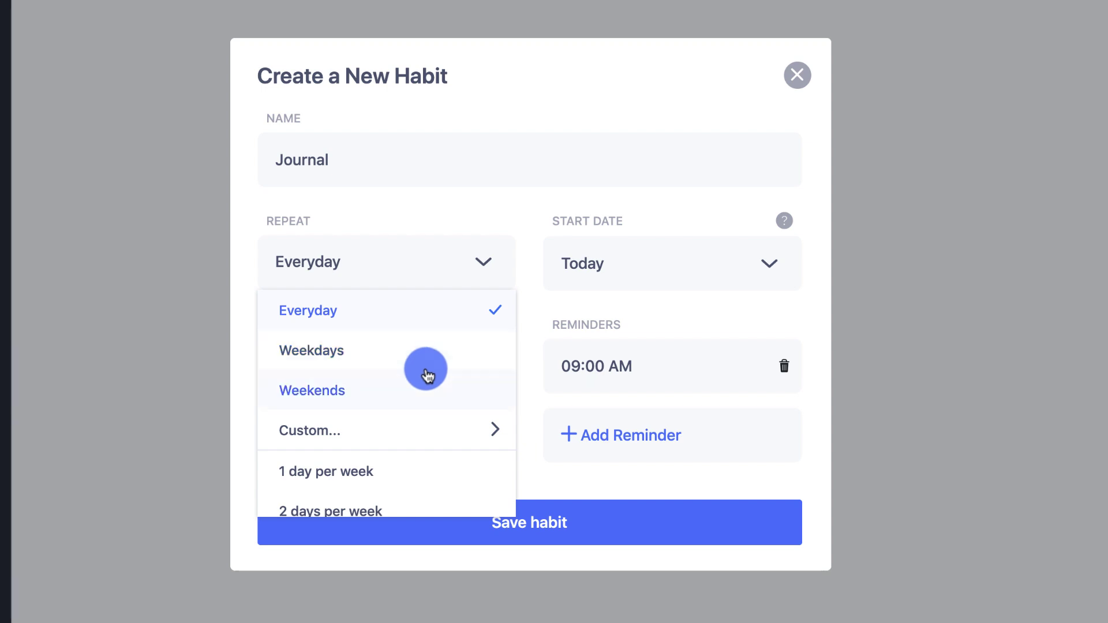
Set the habit to start Yesterday in the Morning, removing the 09:00 AM reminder
click(632, 262)
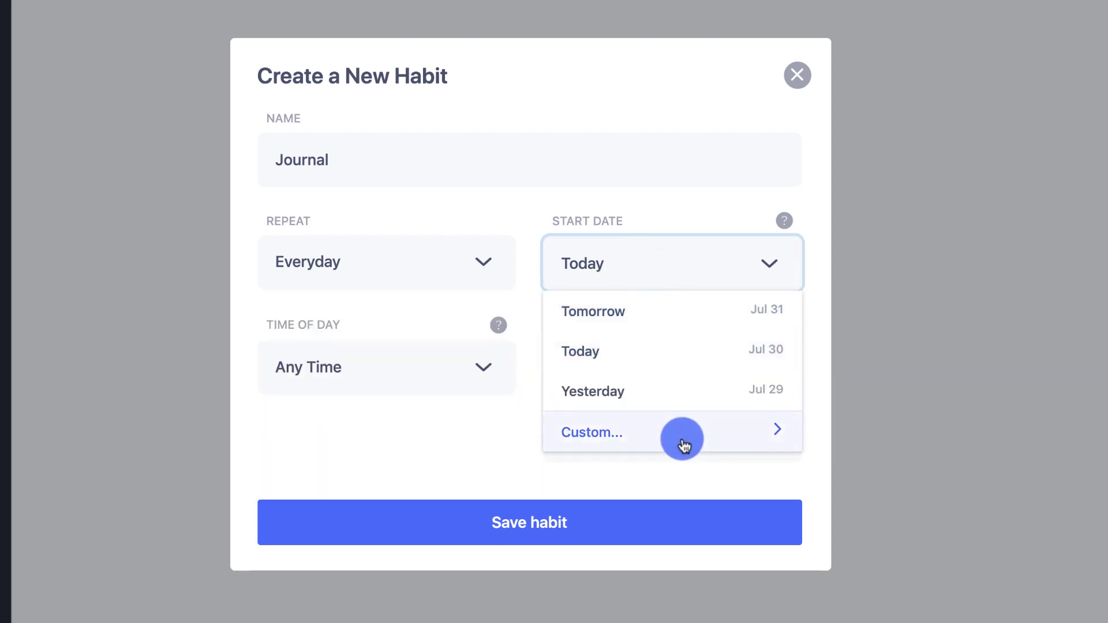
click(426, 438)
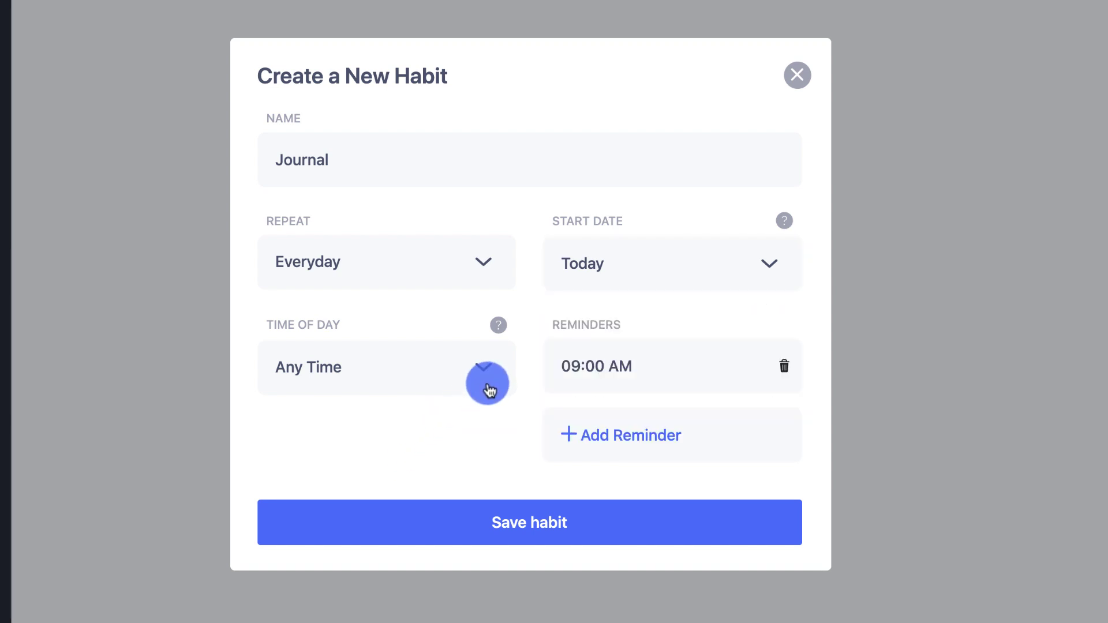
click(466, 374)
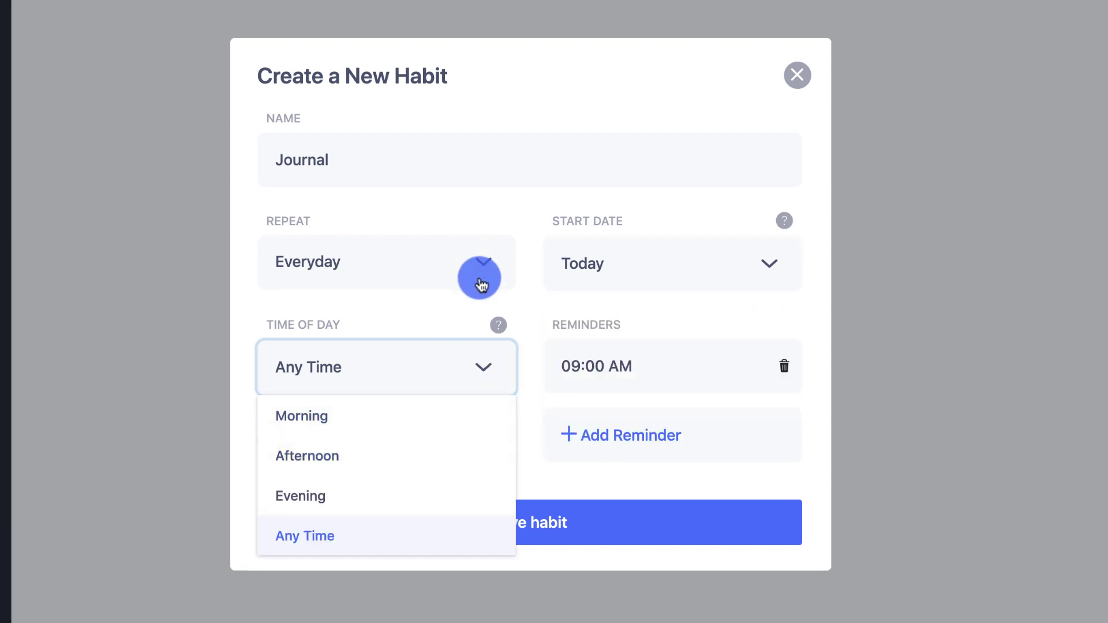
click(586, 275)
click(612, 407)
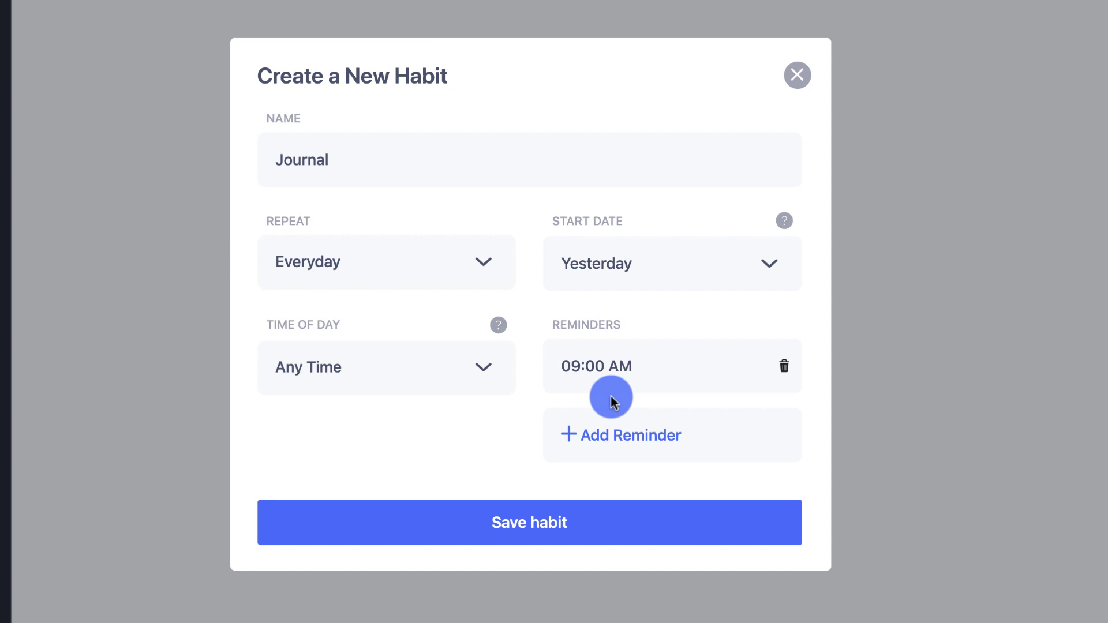
click(477, 376)
click(437, 419)
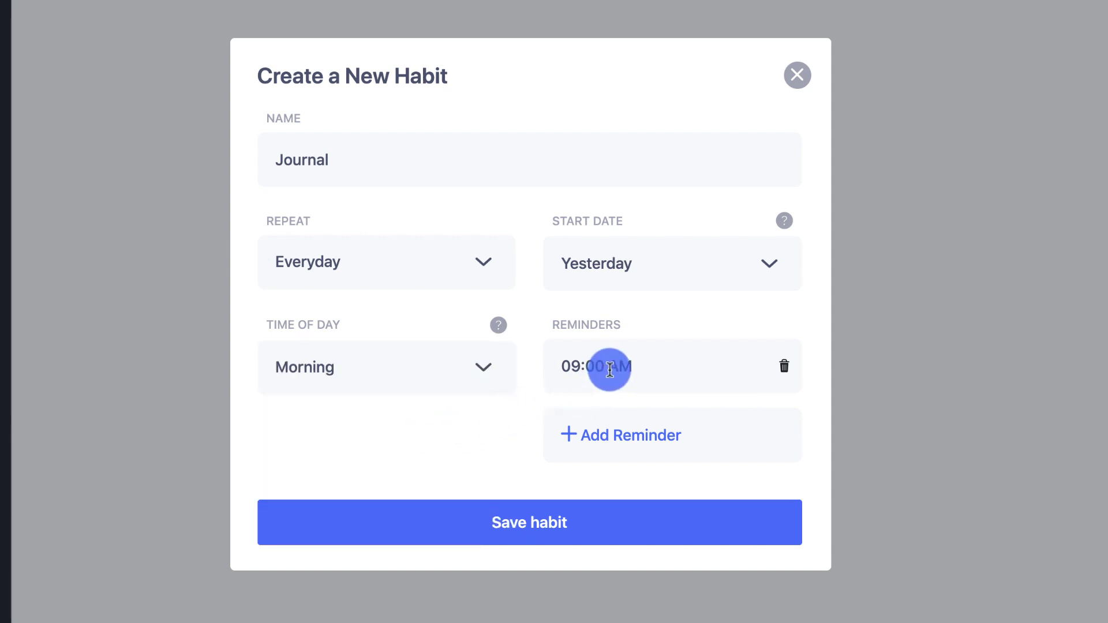
click(785, 366)
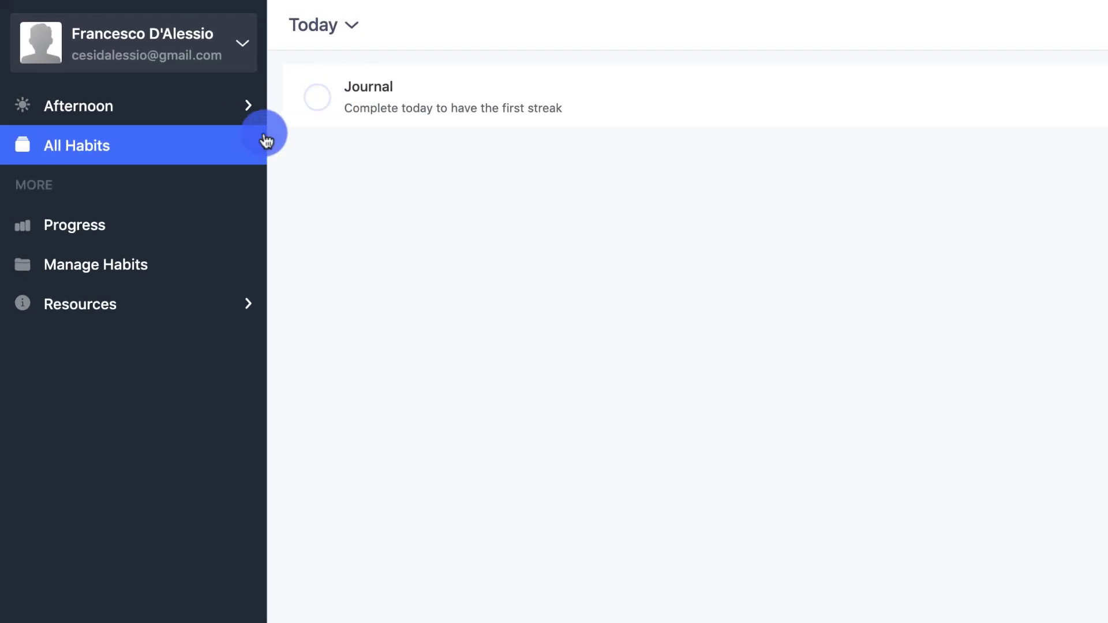
Filter the habit list by Morning, then Evening, then Afternoon
click(179, 113)
click(289, 104)
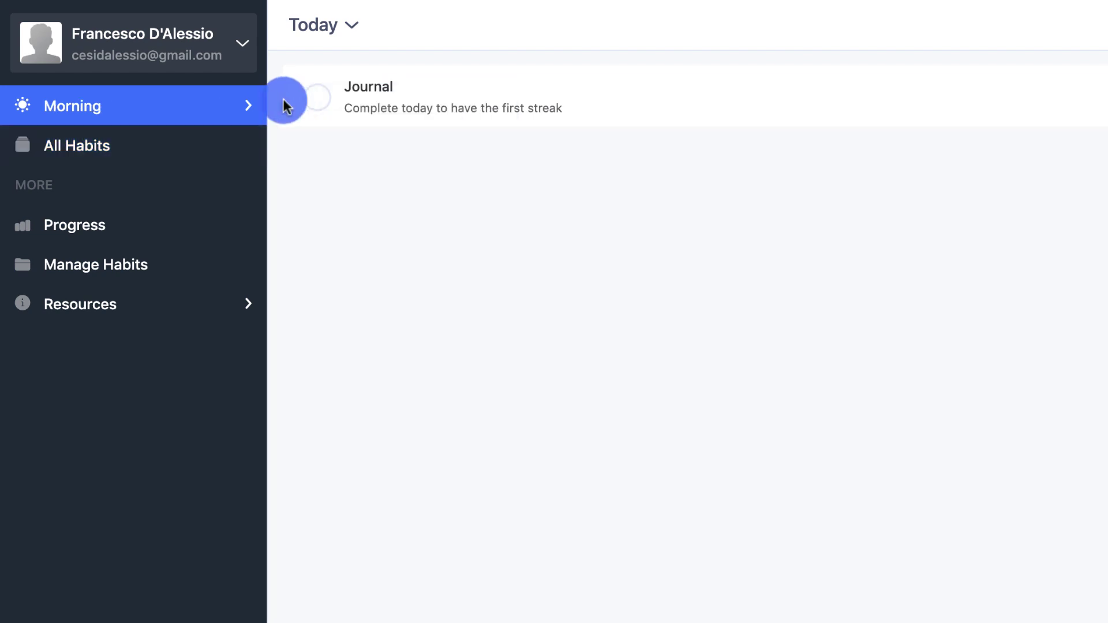
click(225, 111)
click(342, 183)
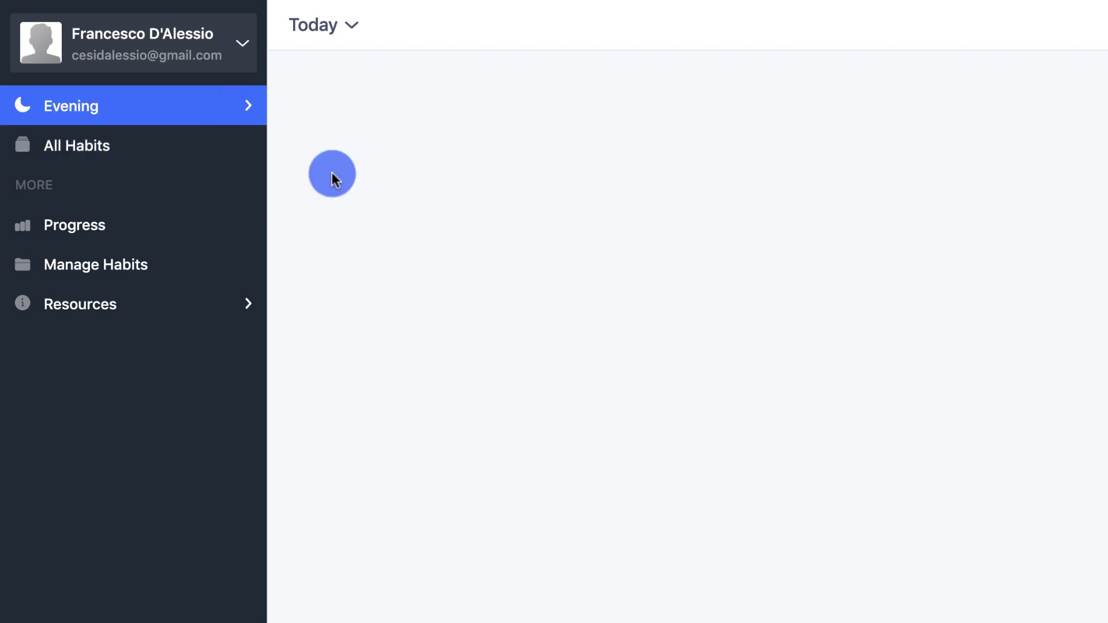
click(126, 111)
click(295, 139)
click(238, 124)
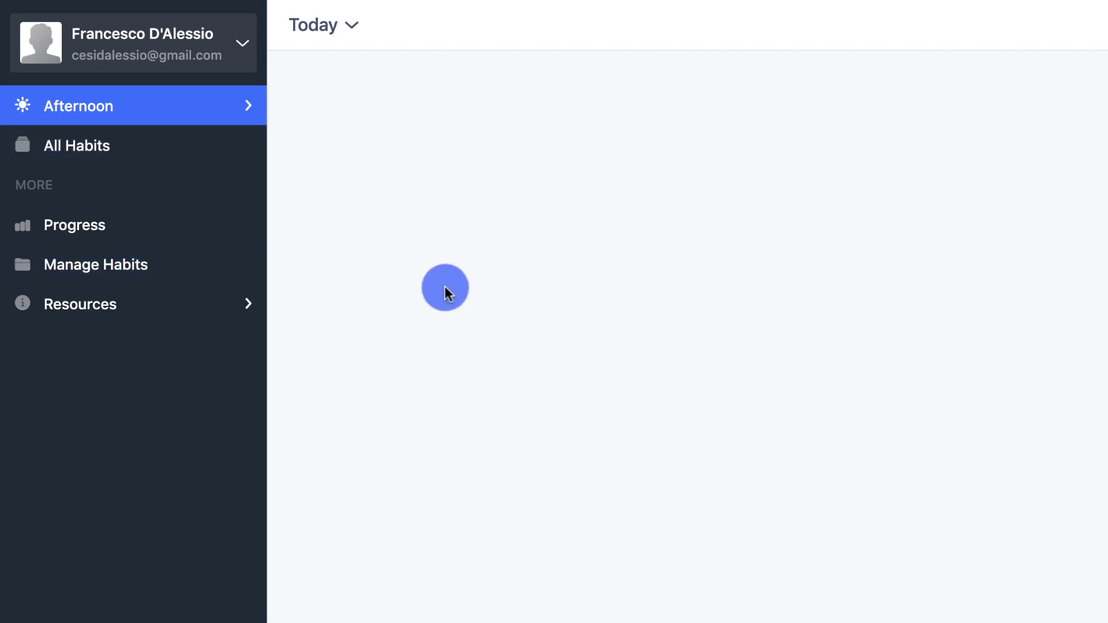
Open Progress, expand the full This Week list, and show check-in times for Last 180 days
click(206, 243)
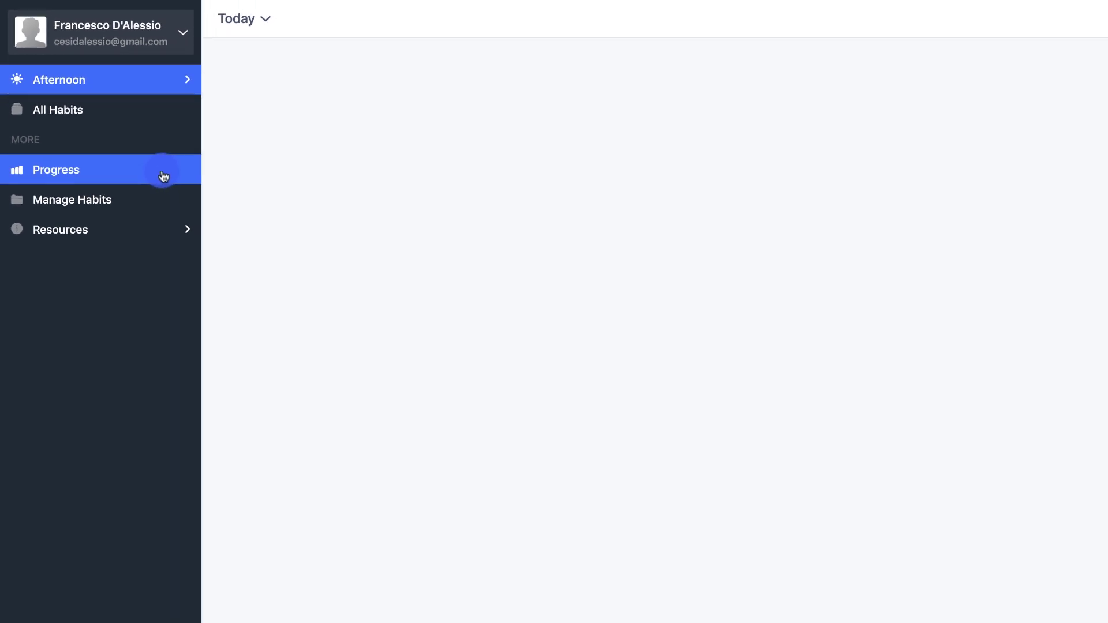
click(144, 156)
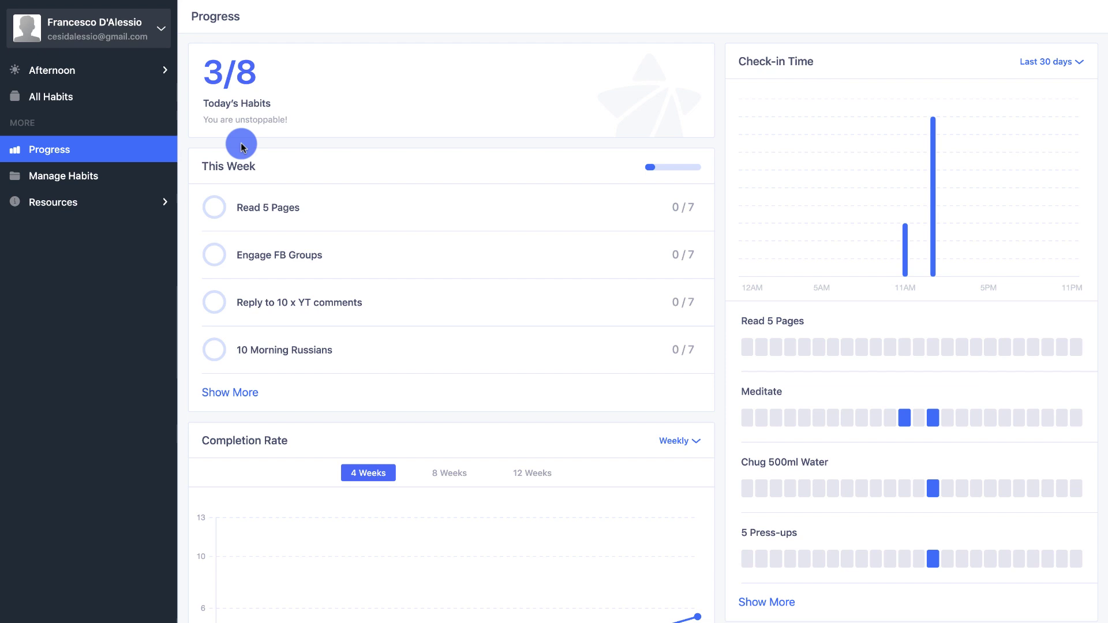
click(232, 393)
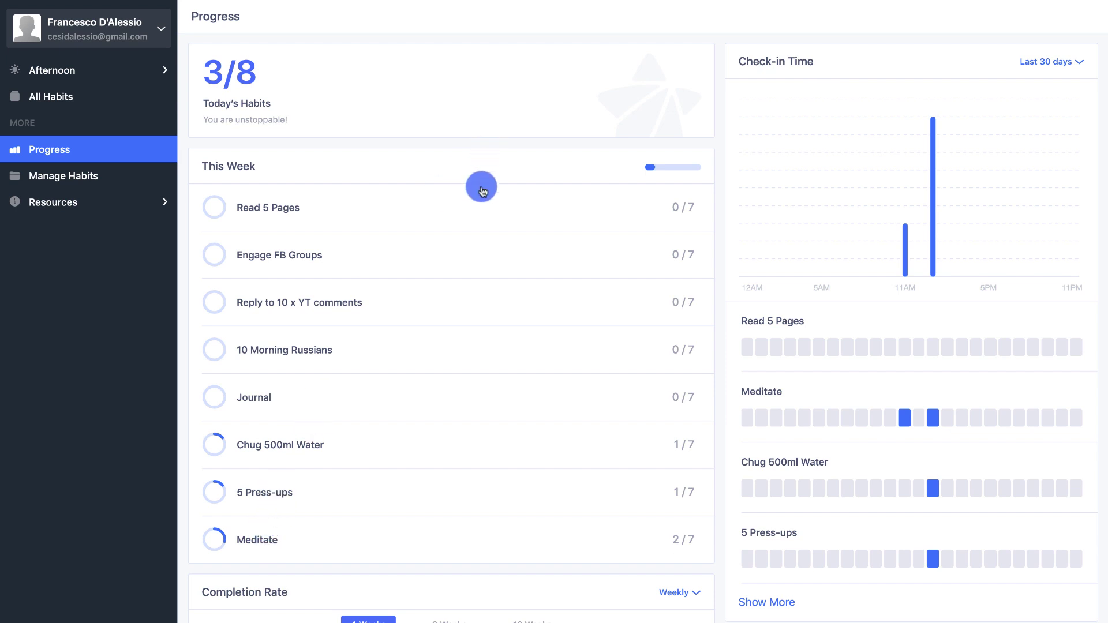
scroll(537, 320, down, 1)
scroll(550, 341, up, 1)
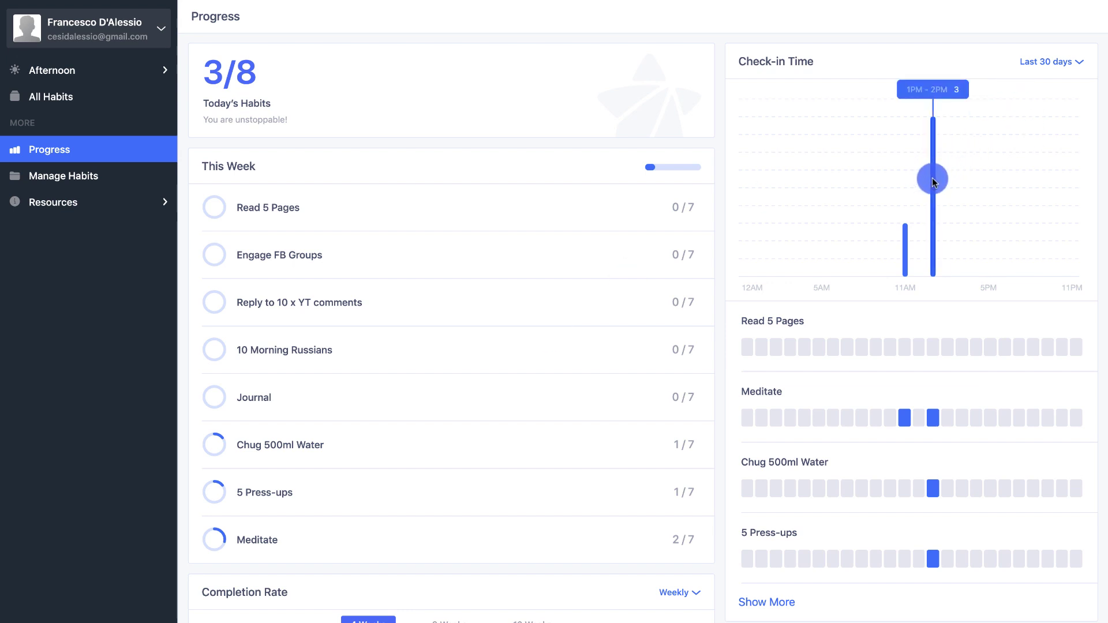
click(1047, 62)
click(959, 211)
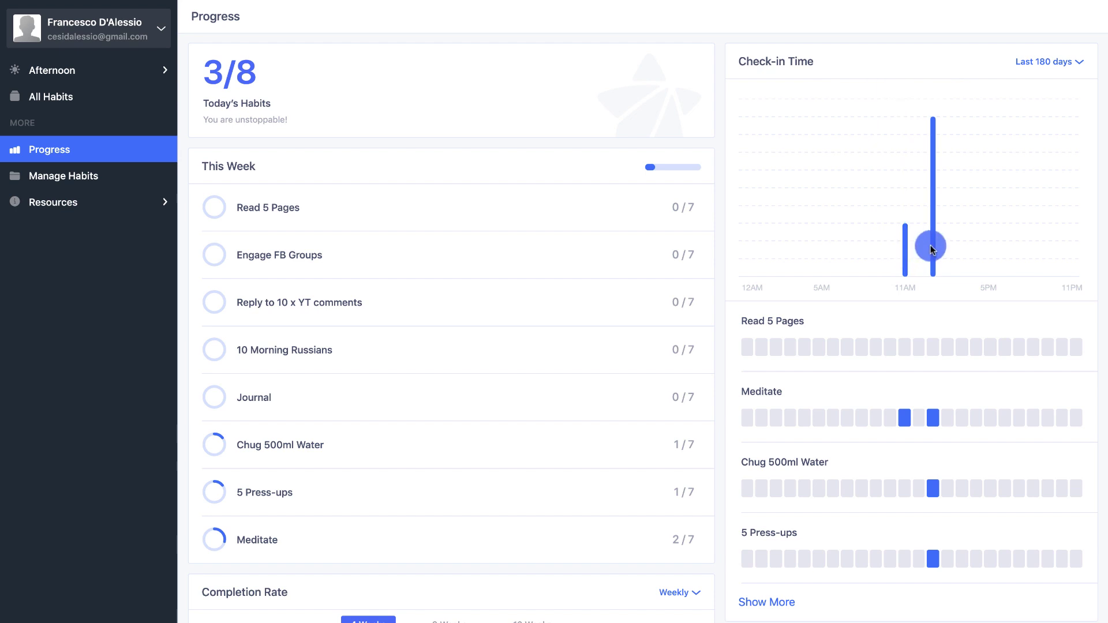
scroll(725, 372, down, 3)
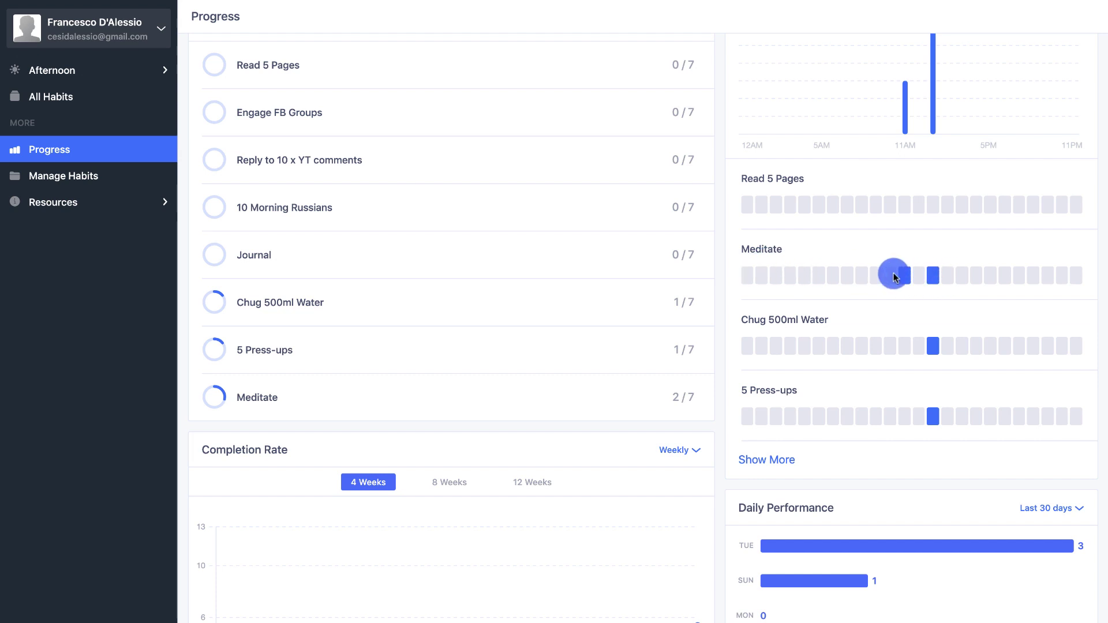
scroll(904, 277, up, 1)
scroll(895, 274, down, 3)
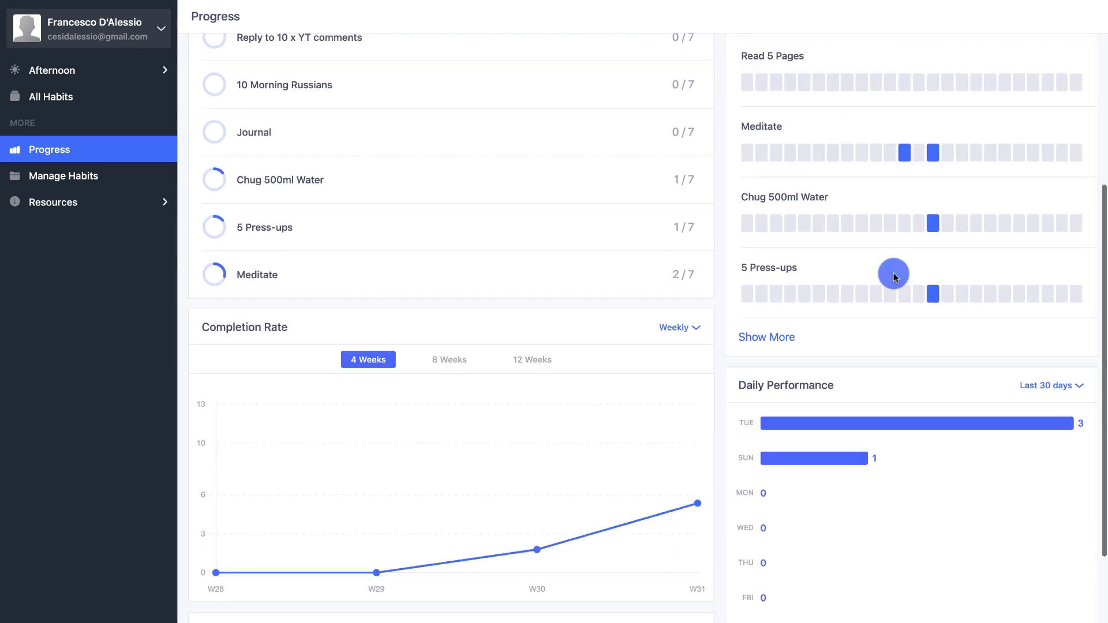
scroll(894, 272, down, 1)
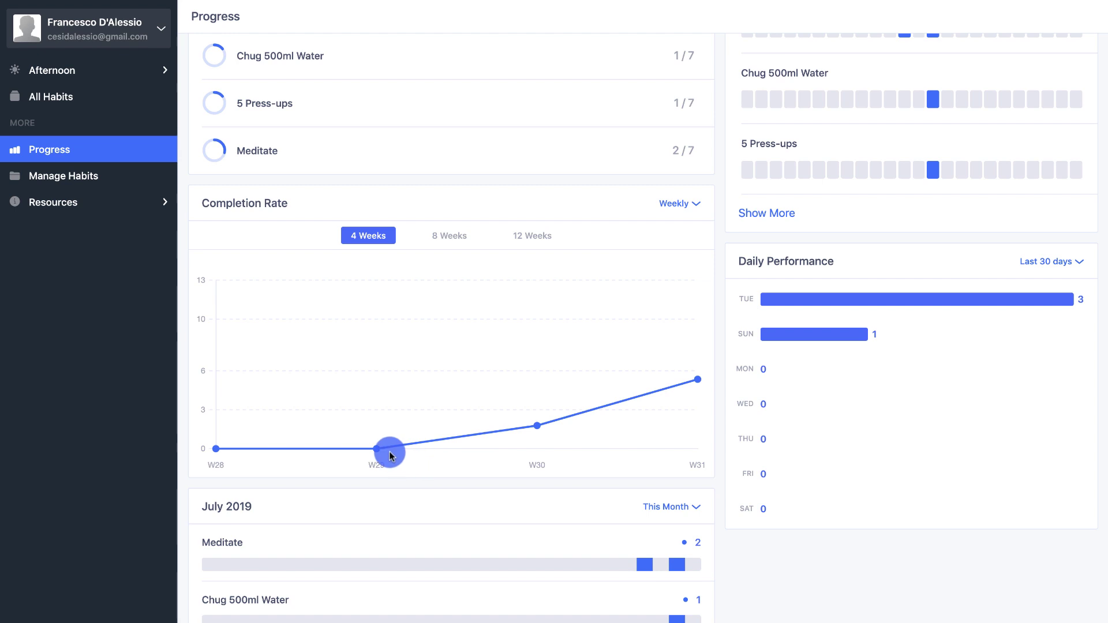
Switch the Completion Rate chart from 4 Weeks to 12 Weeks
click(531, 235)
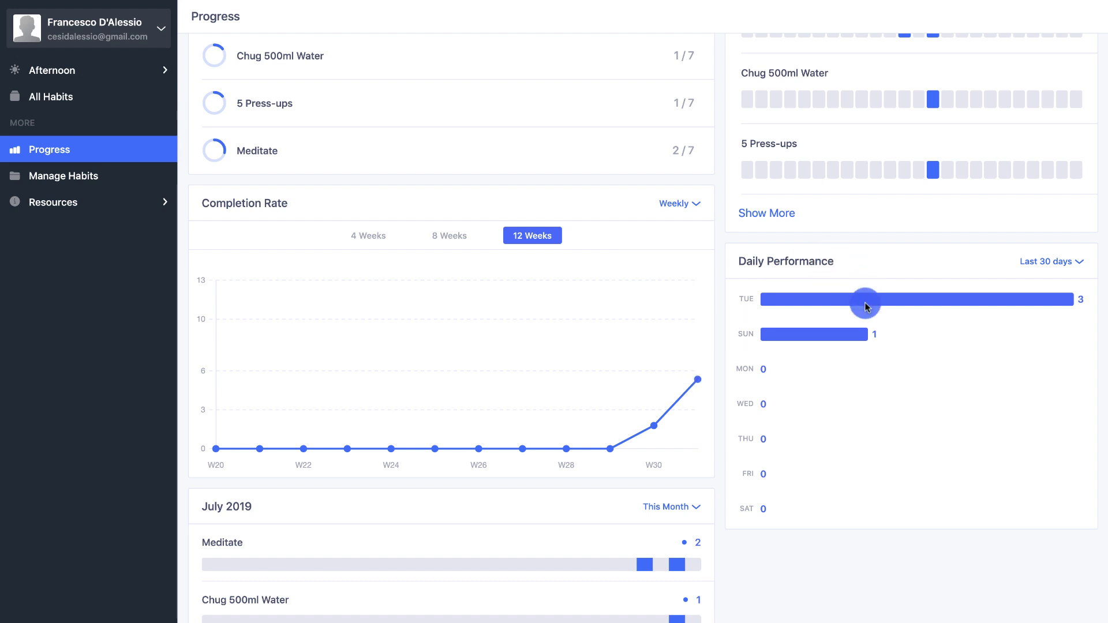
scroll(866, 305, down, 1)
scroll(865, 305, down, 2)
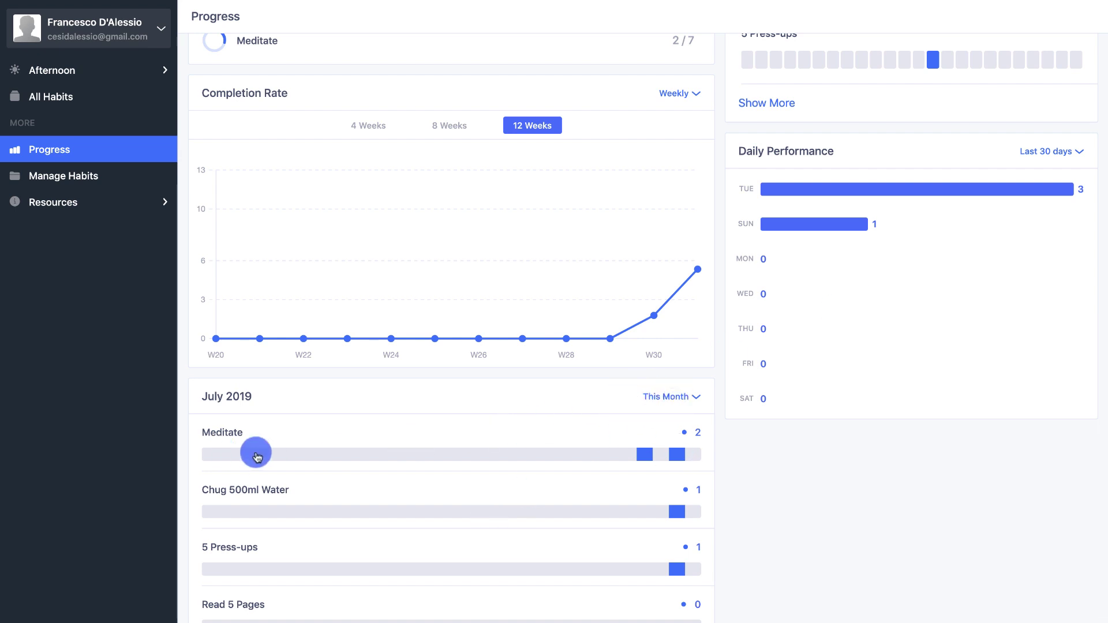
scroll(482, 301, up, 5)
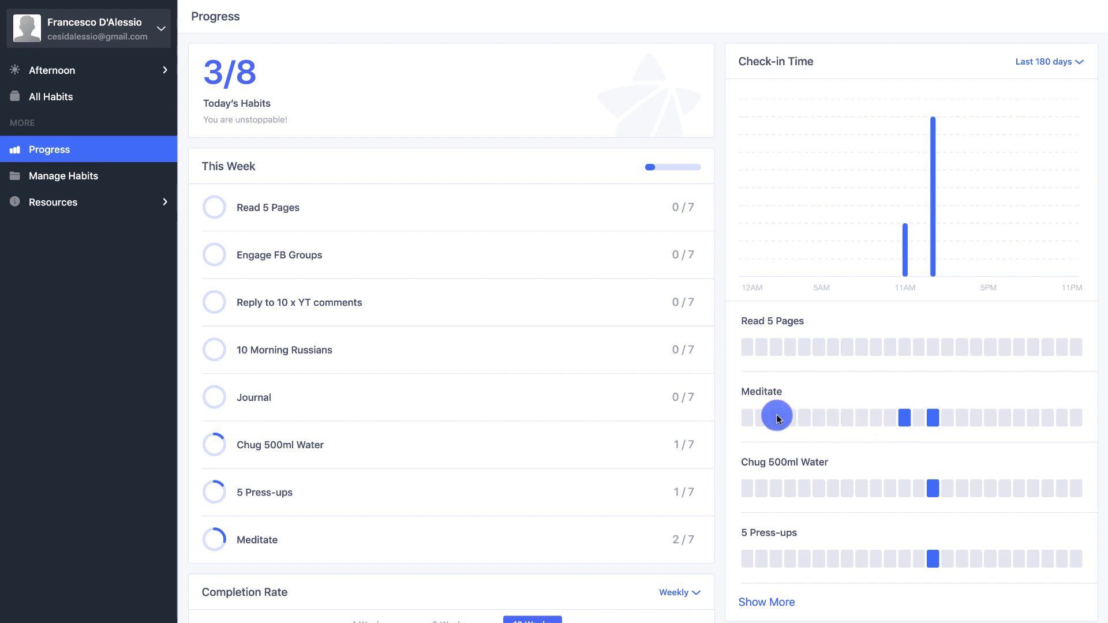
Open Manage Habits and drag Journal to the top of the Active list
click(93, 185)
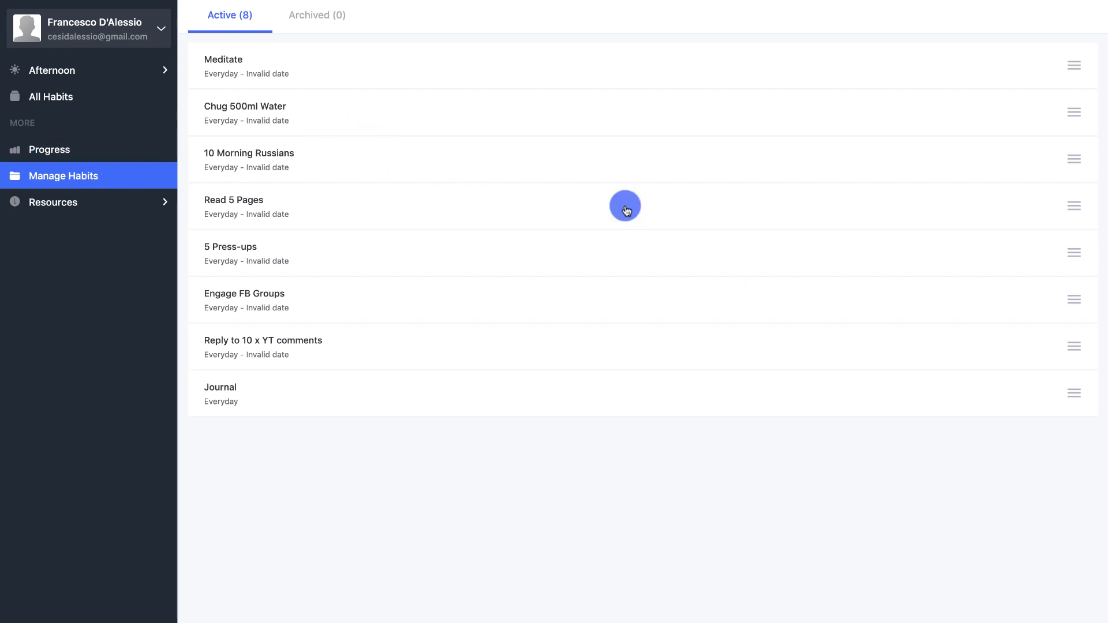
drag(1073, 393, 1072, 52)
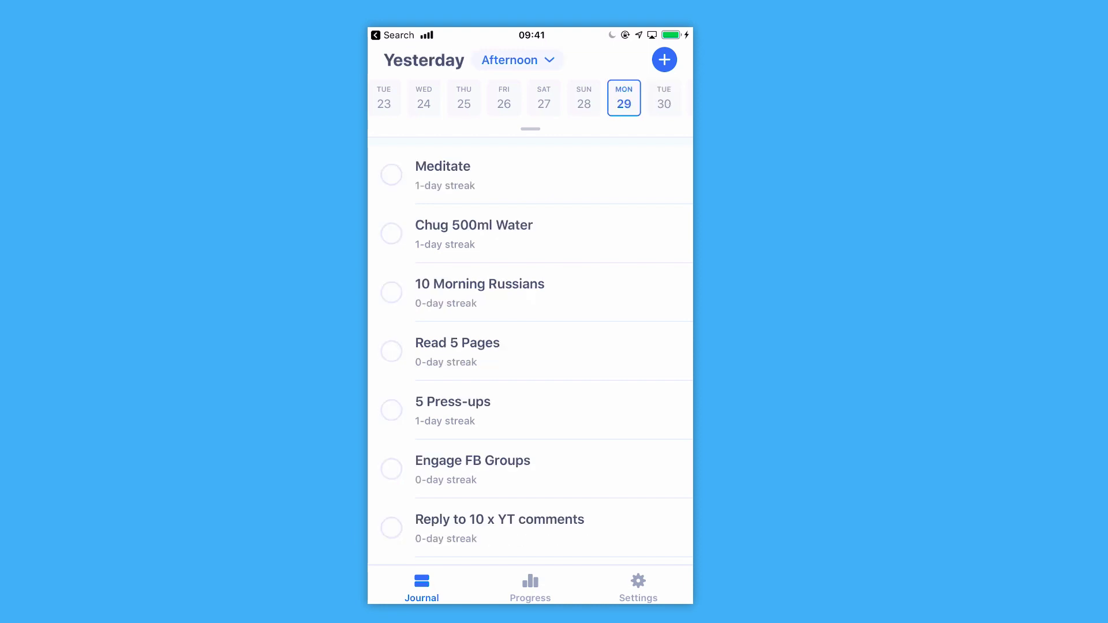
Visit the iOS Progress and Settings tabs, then open 10 Morning Russians from Journal
click(530, 588)
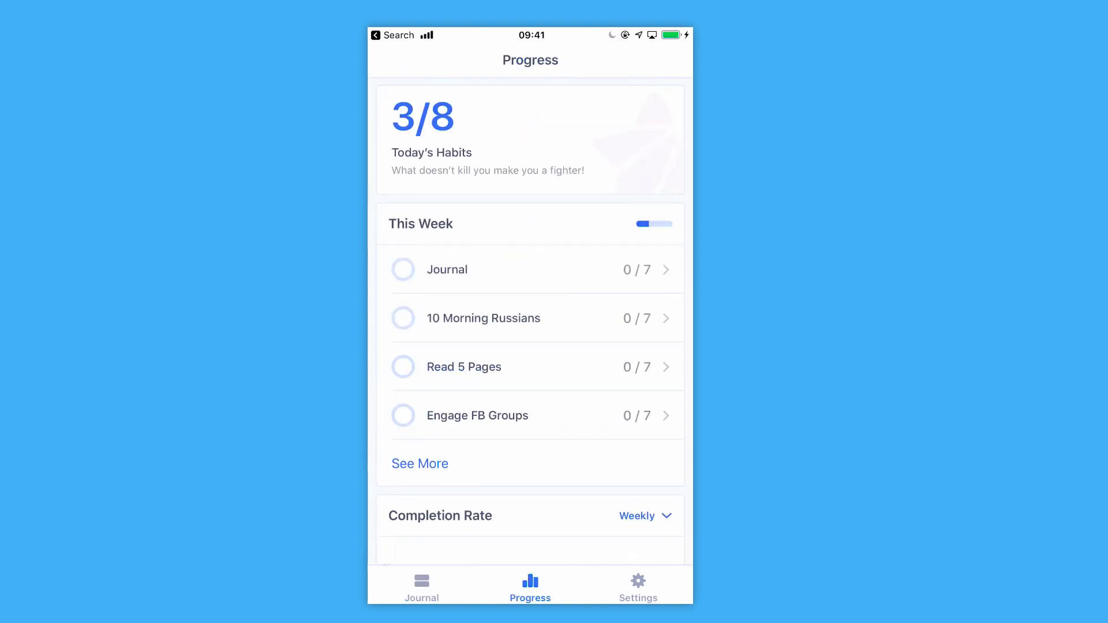
scroll(531, 347, down, 5)
scroll(531, 321, down, 5)
scroll(530, 320, down, 3)
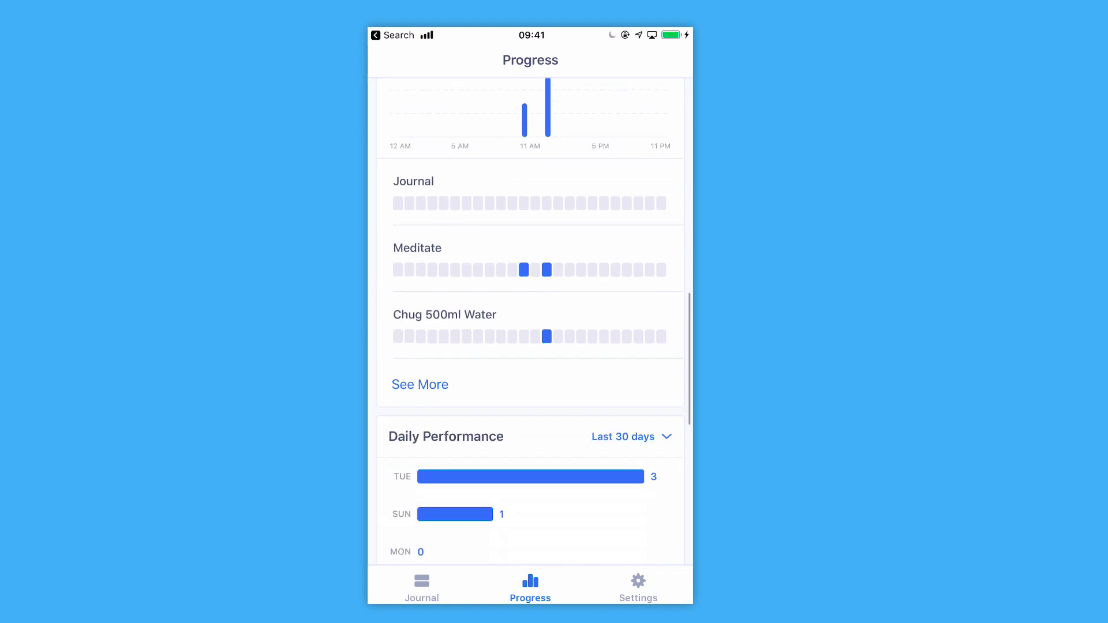
scroll(530, 320, down, 3)
click(638, 589)
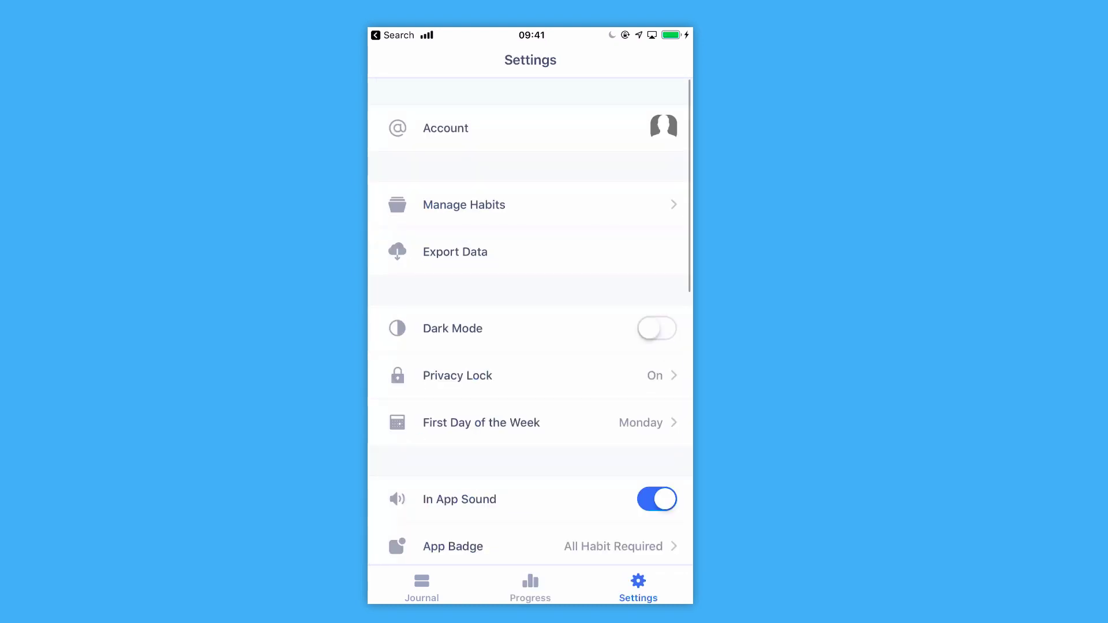
click(422, 588)
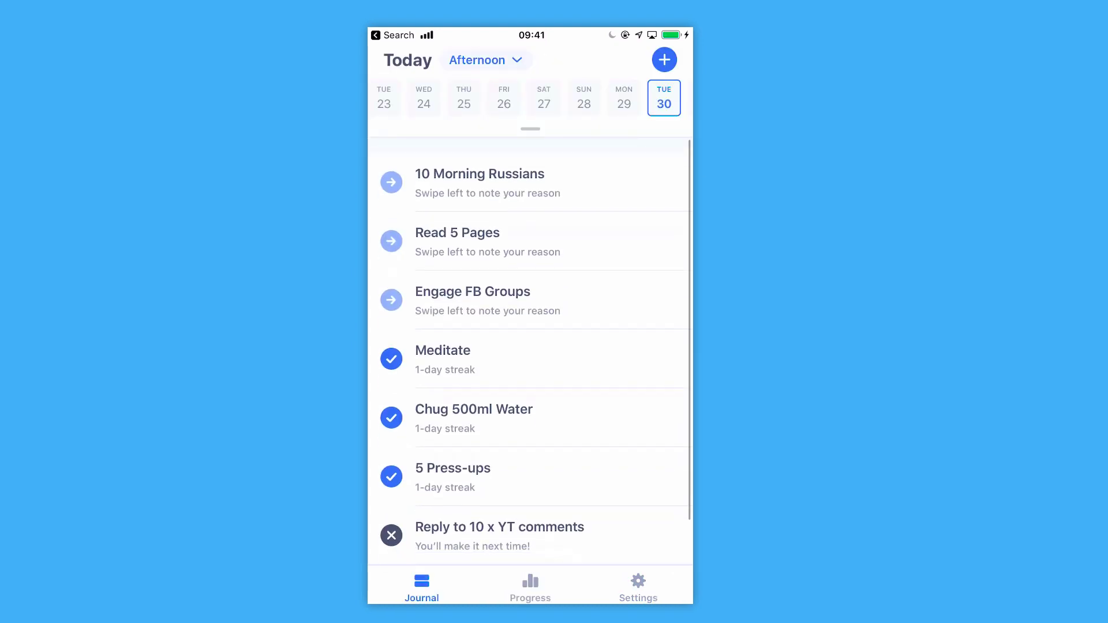
click(480, 174)
scroll(530, 346, down, 5)
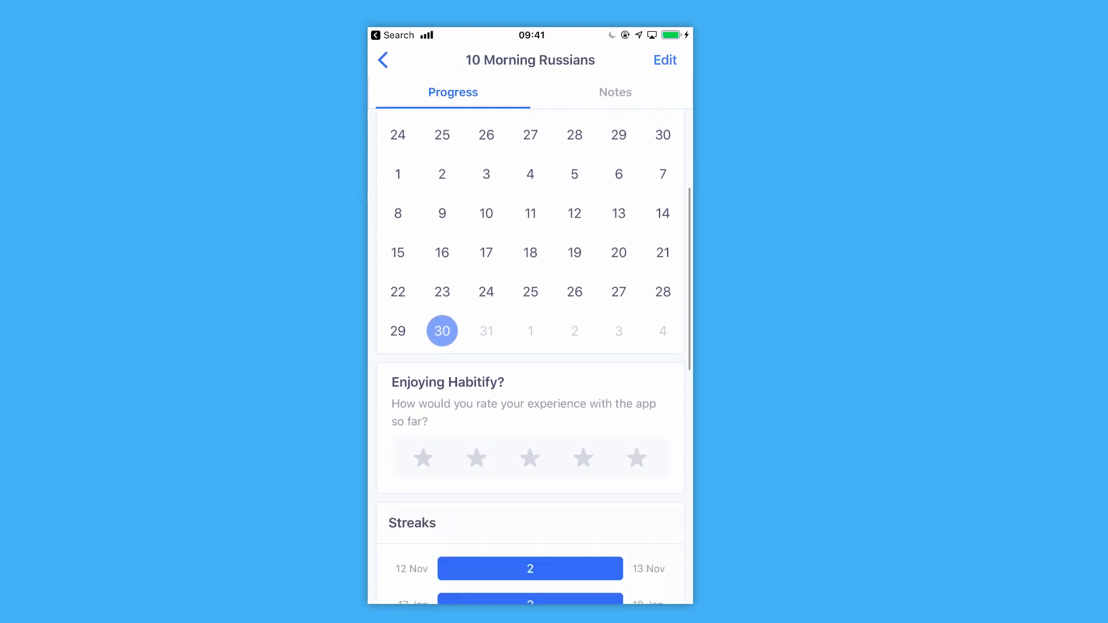
scroll(529, 346, down, 5)
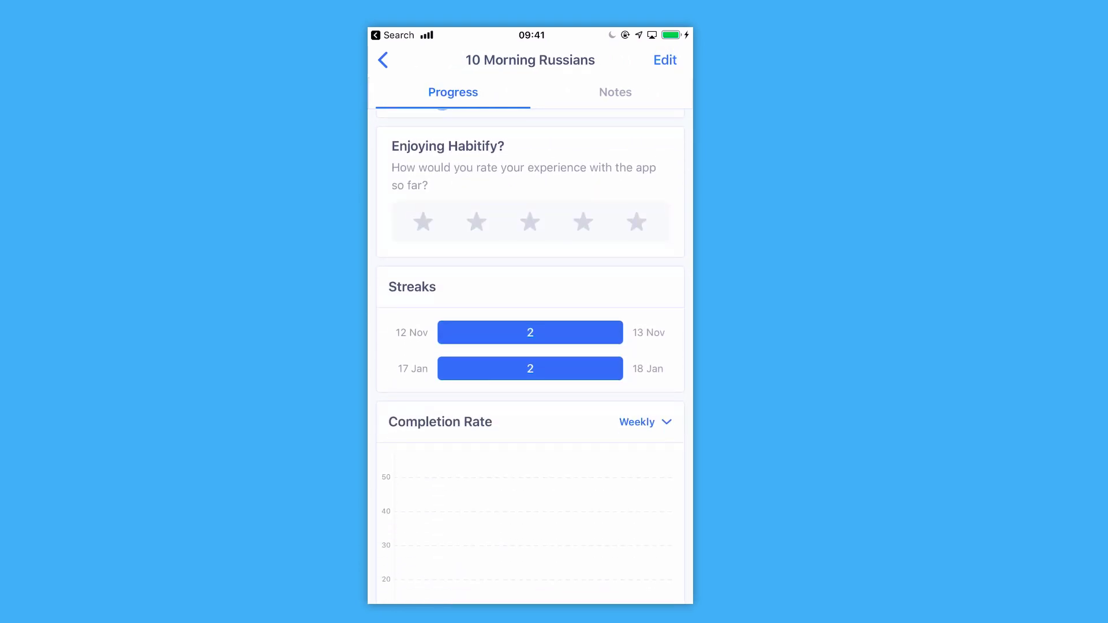